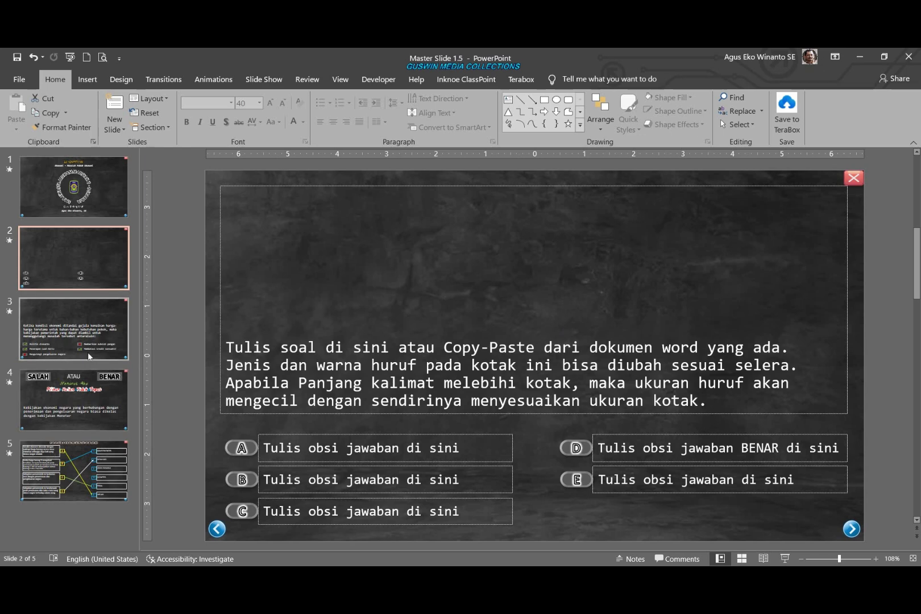
# - Review the sample question slides 2 to 5: multiple choice, multiple answers, true or false, and matching
pyautogui.click(85, 346)
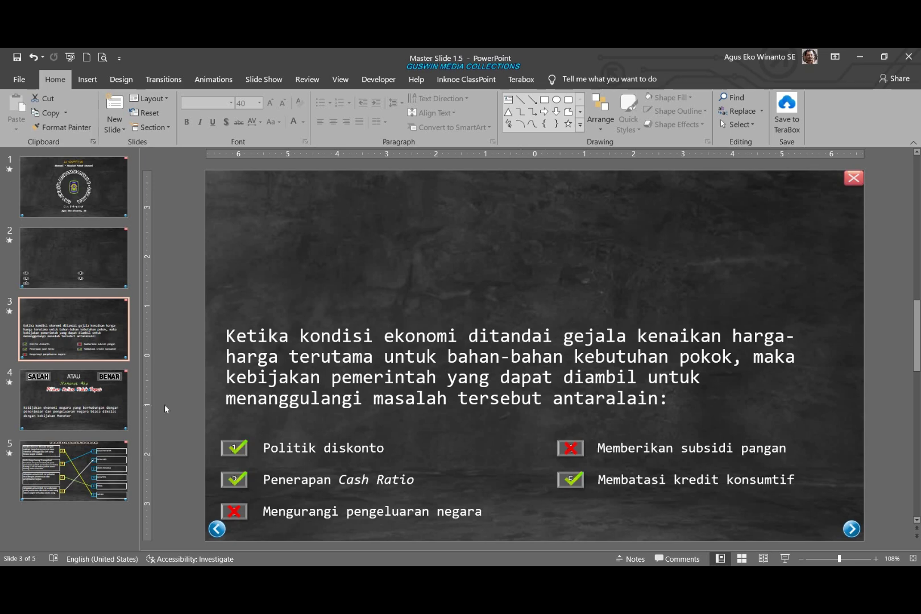
pyautogui.click(83, 393)
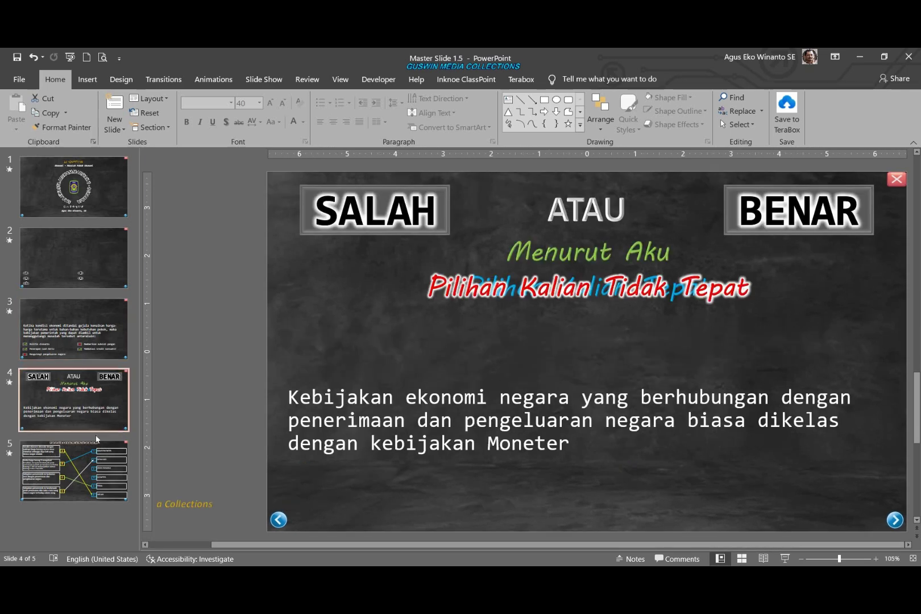
pyautogui.click(95, 460)
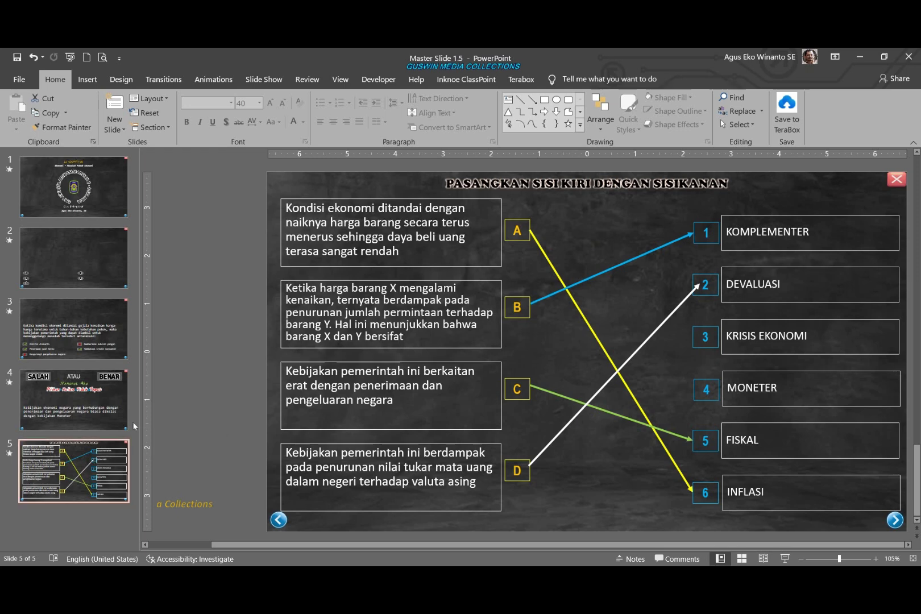
pyautogui.click(81, 273)
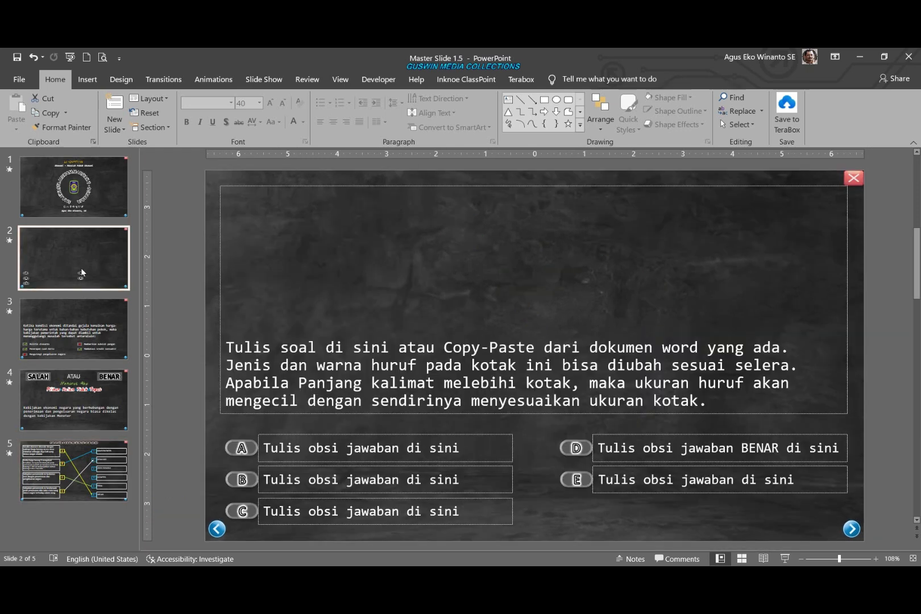
pyautogui.click(86, 341)
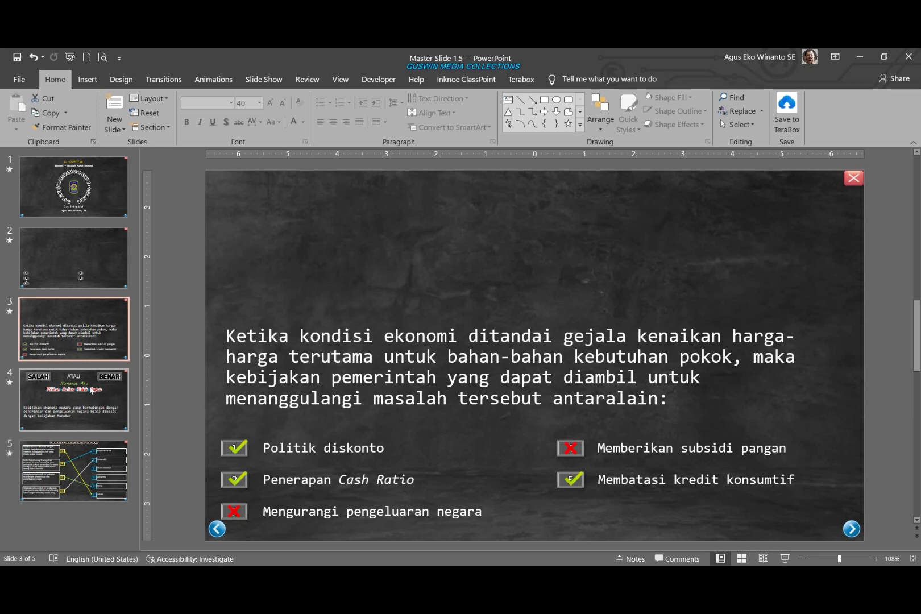
pyautogui.click(89, 390)
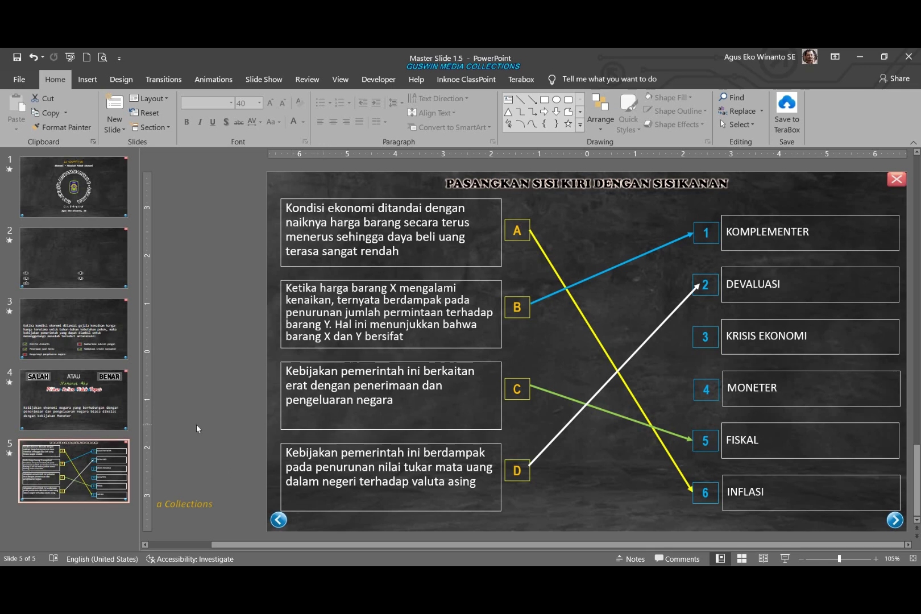
pyautogui.click(117, 268)
pyautogui.click(103, 327)
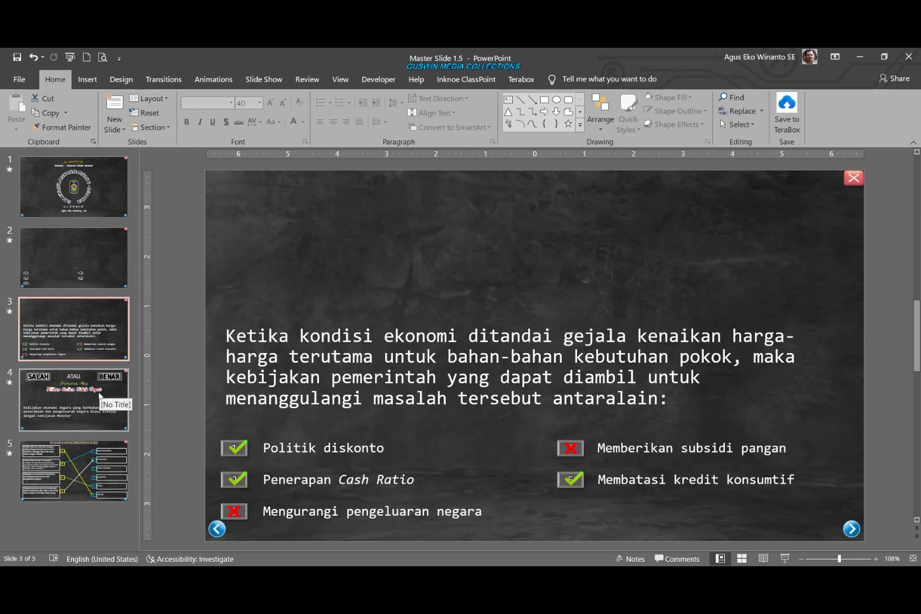
pyautogui.click(101, 391)
pyautogui.click(100, 350)
pyautogui.click(103, 280)
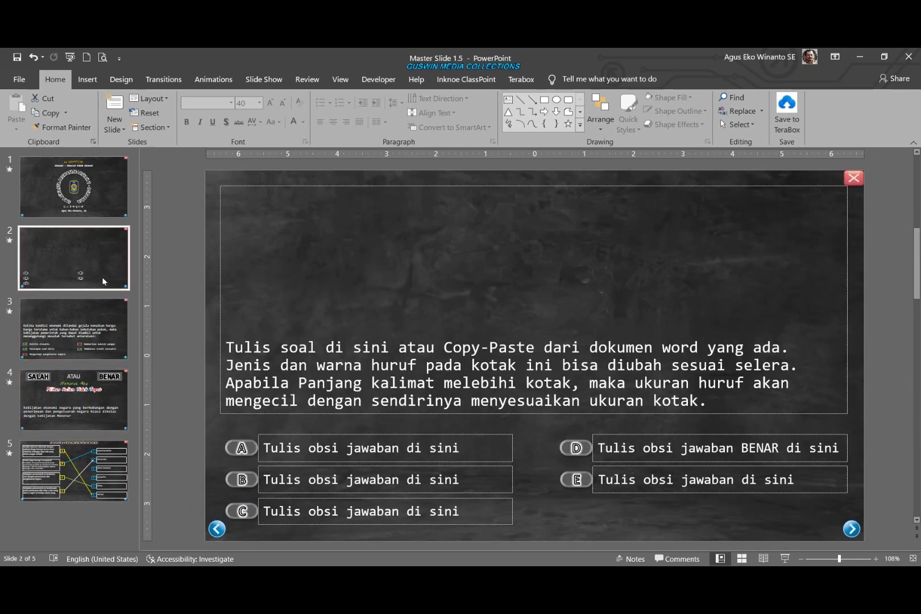
pyautogui.click(92, 336)
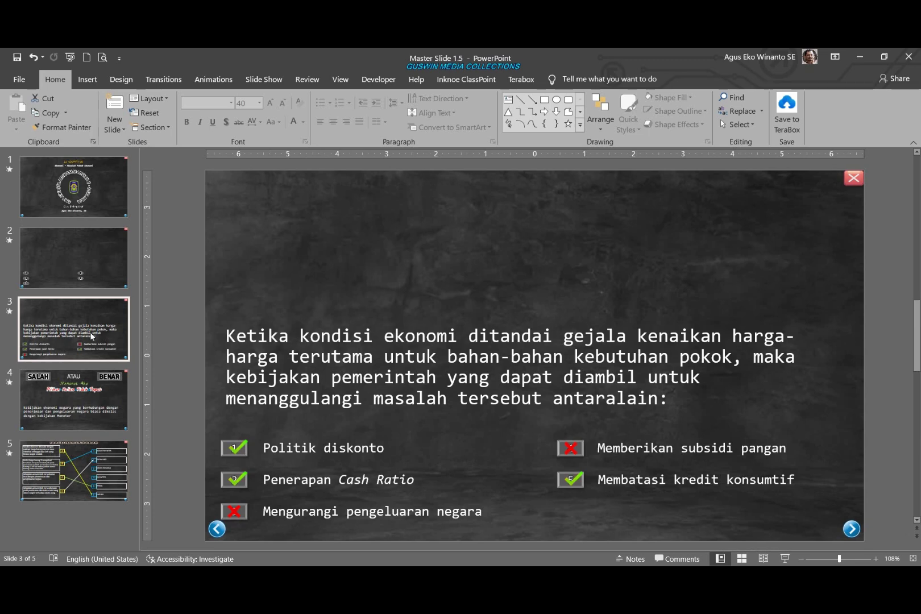
pyautogui.click(95, 390)
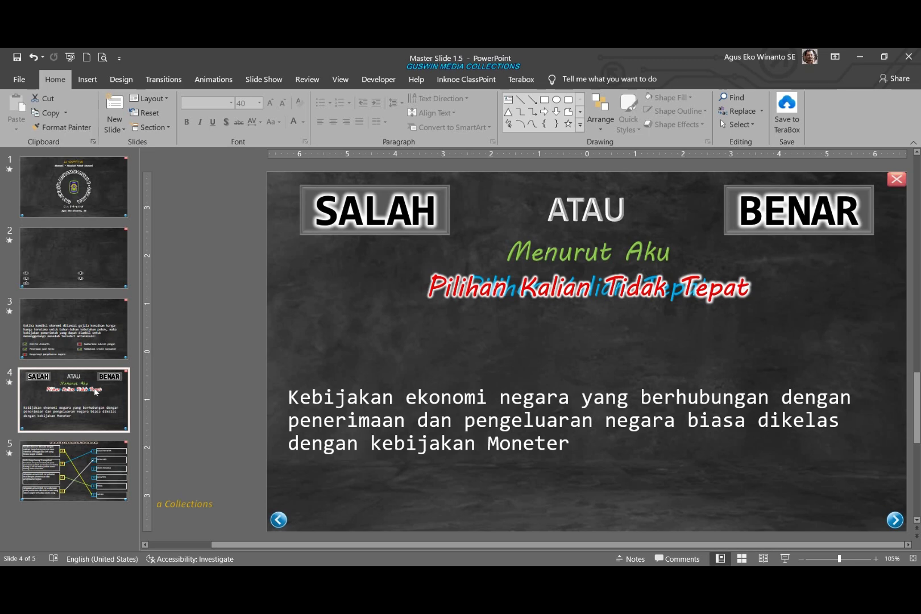
pyautogui.click(97, 490)
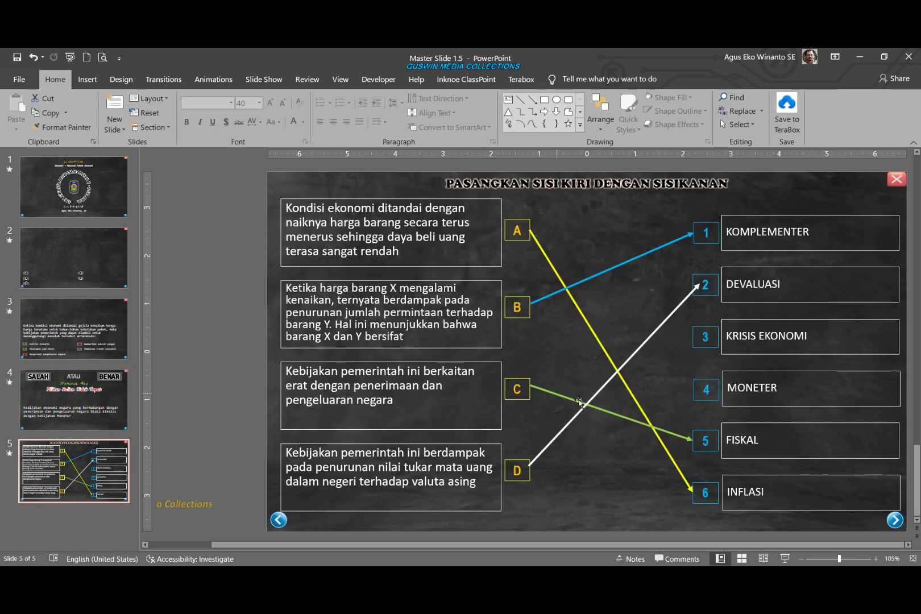
# - Preview matching slide 5 in Reading View, reveal the answer lines for A and B, and return to editing
pyautogui.click(763, 558)
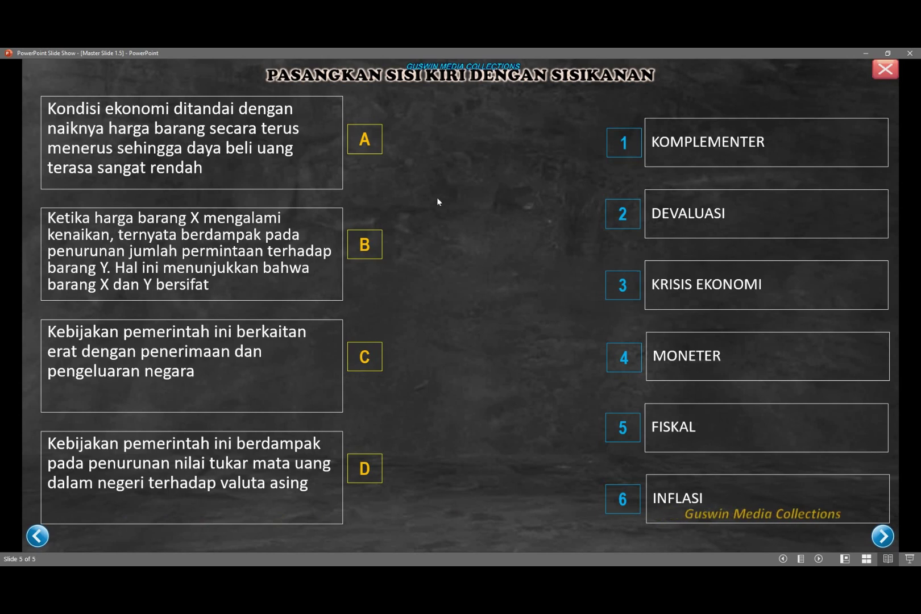
pyautogui.click(367, 143)
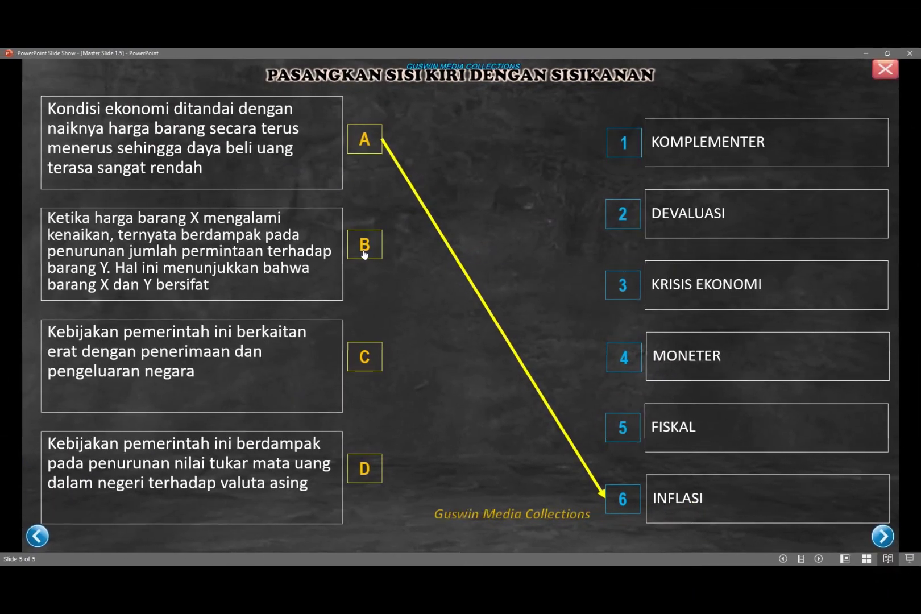
pyautogui.click(365, 254)
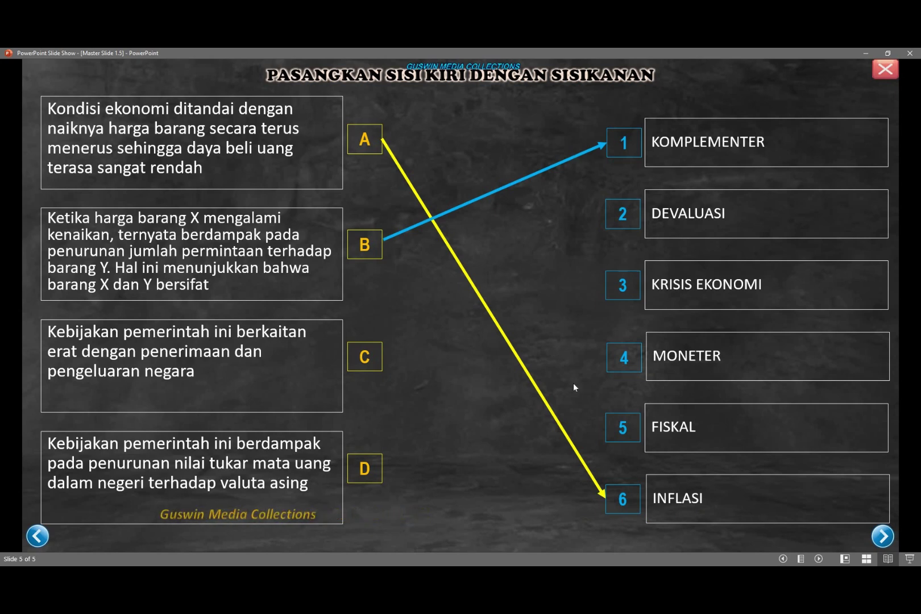
pyautogui.press('Escape')
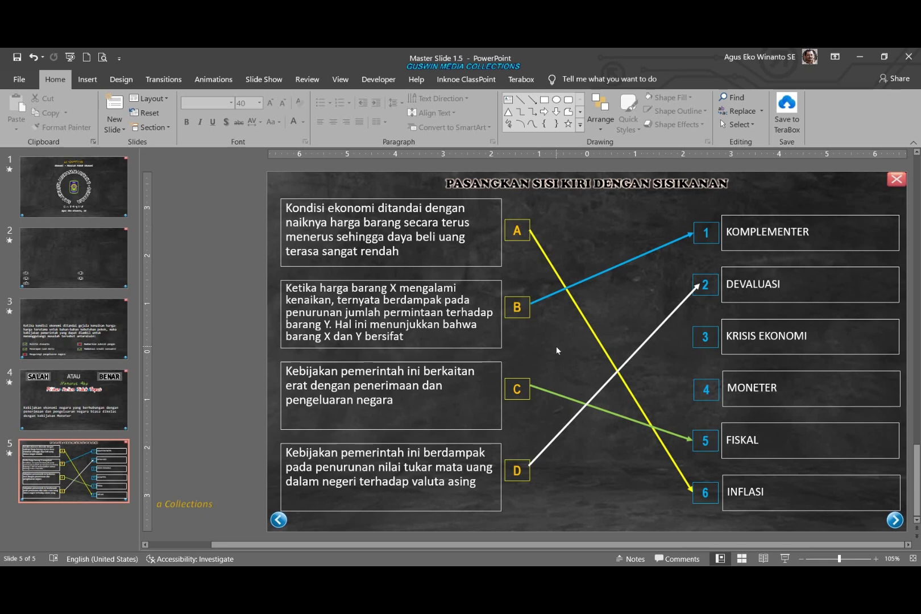
pyautogui.click(554, 272)
pyautogui.click(610, 272)
pyautogui.click(622, 310)
# - Apply the E-benar layout to slide 2
pyautogui.click(90, 251)
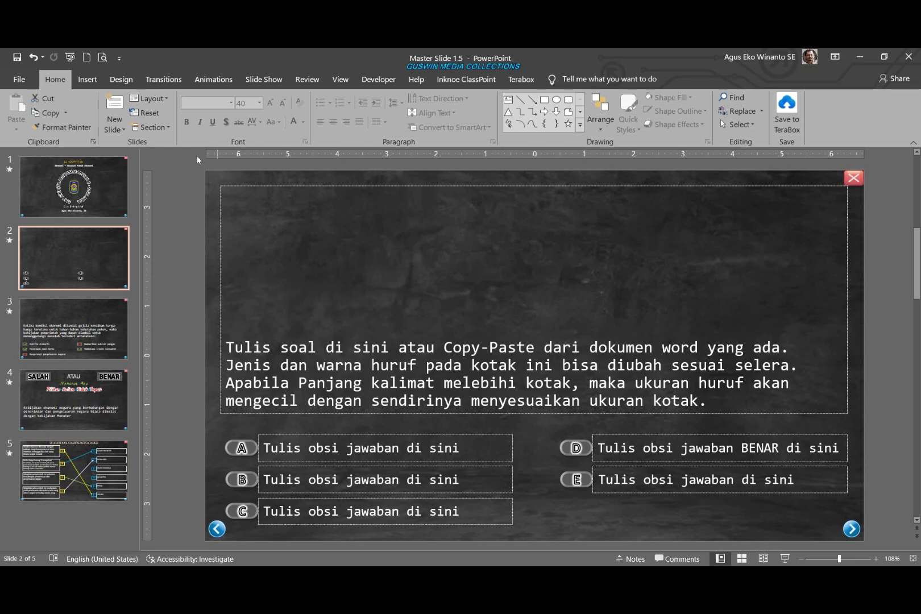
pyautogui.click(149, 98)
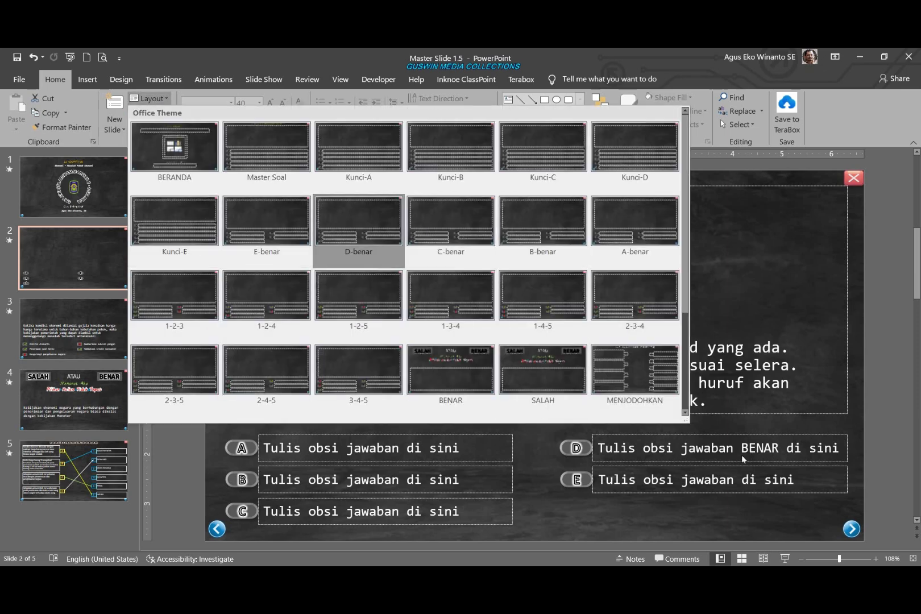
pyautogui.click(270, 235)
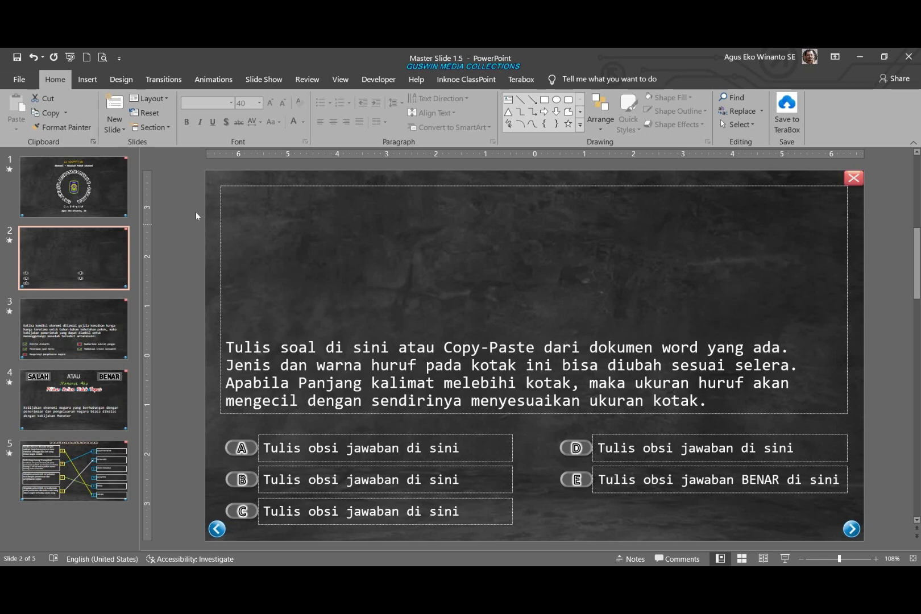
# - Apply the A-benar layout to slide 2 and test answer A in Reading View
pyautogui.click(155, 100)
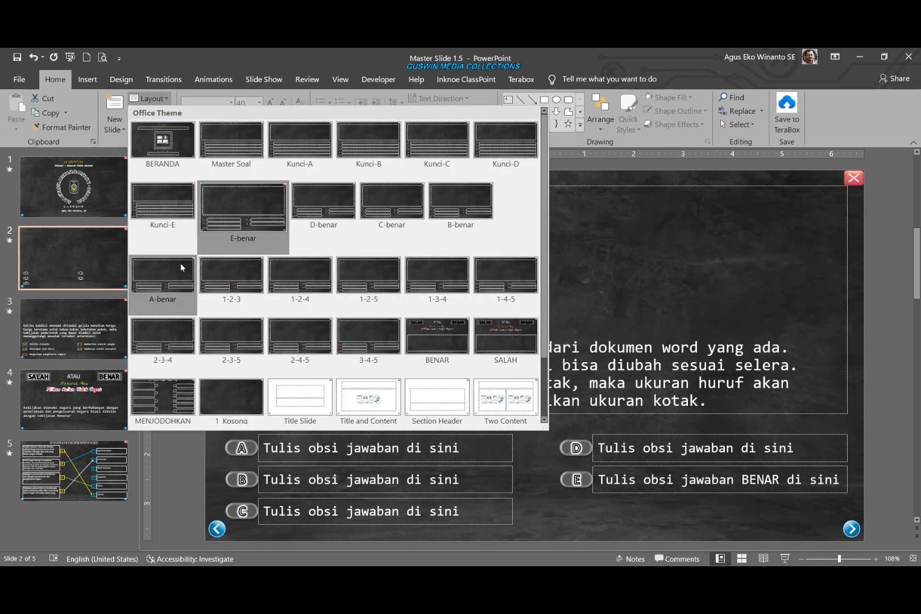
pyautogui.click(165, 284)
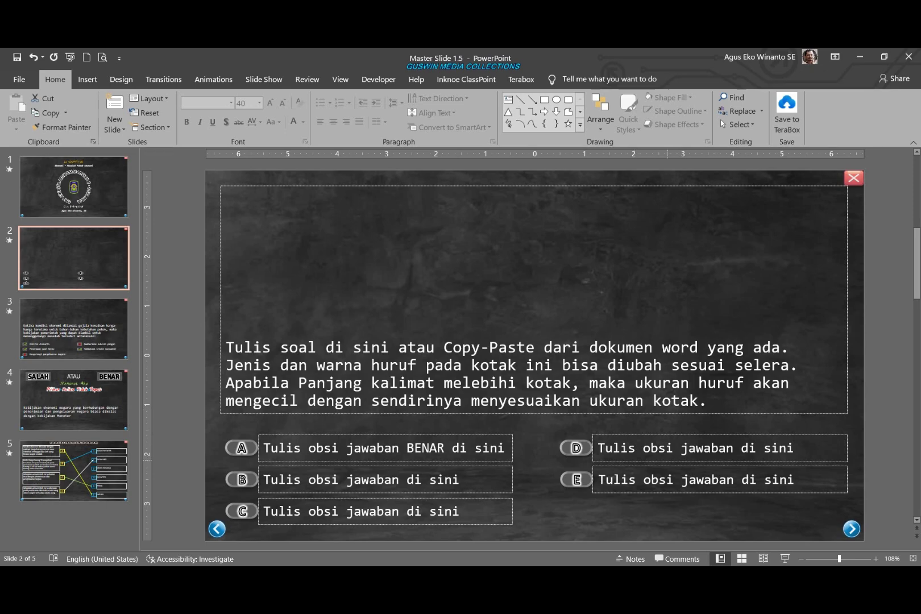
pyautogui.click(762, 558)
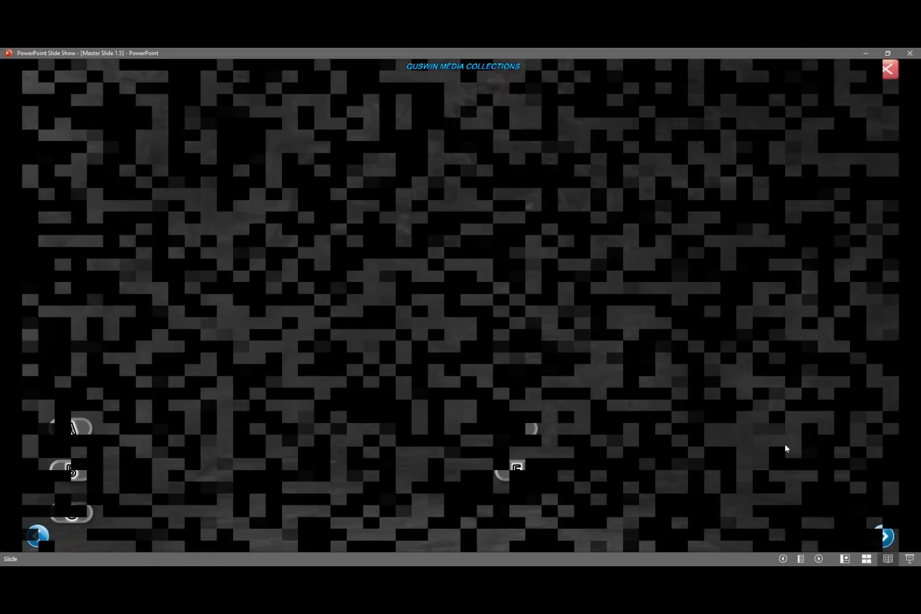
pyautogui.click(69, 430)
pyautogui.moveTo(598, 554)
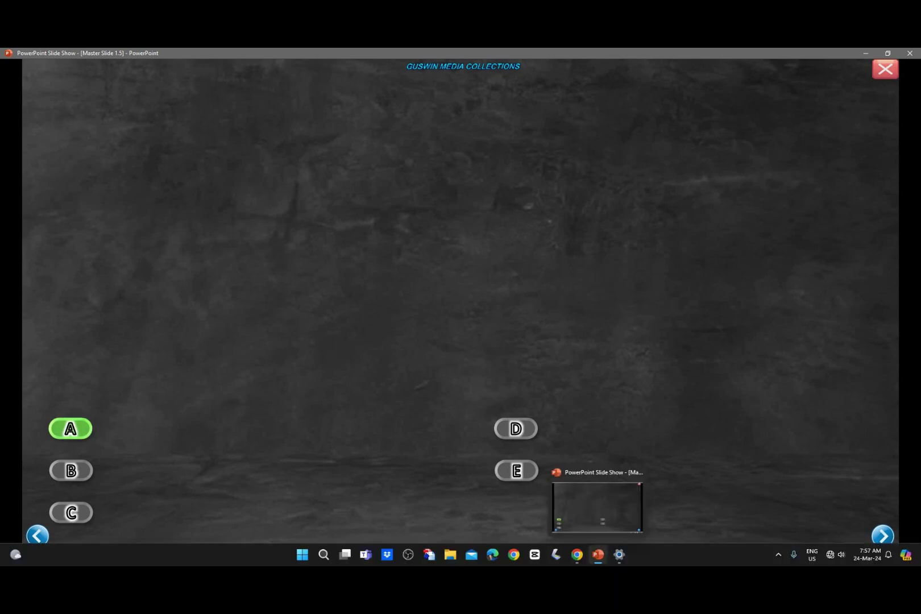
pyautogui.press('Escape')
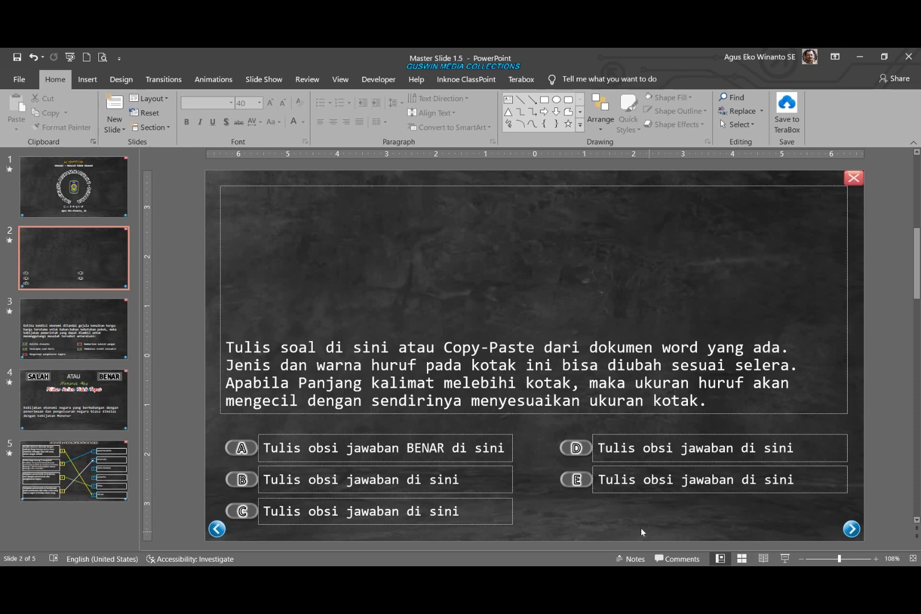
pyautogui.click(498, 414)
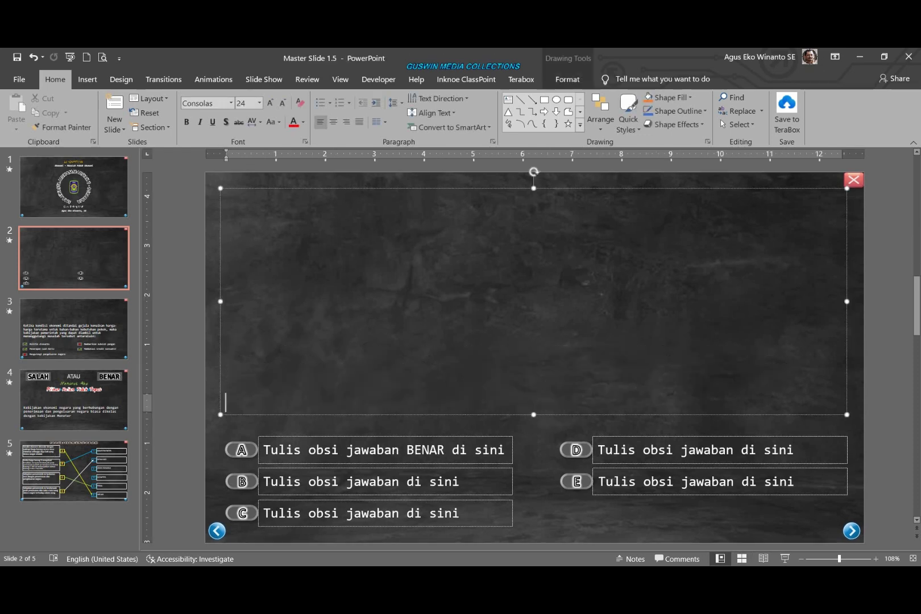
pyautogui.click(376, 481)
pyautogui.click(168, 368)
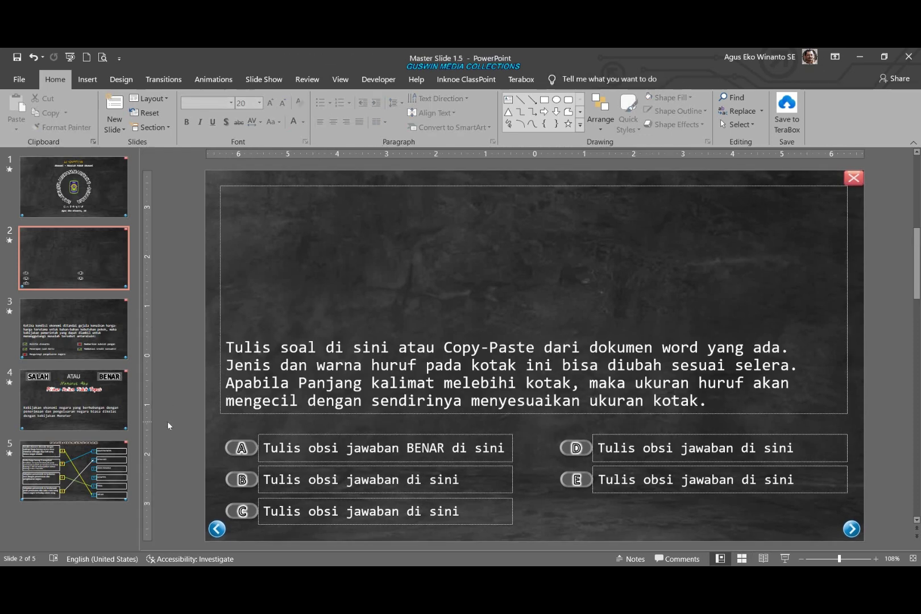
# - Examine slides 3 and 4 and the layouts available for the true-or-false slide
pyautogui.click(89, 357)
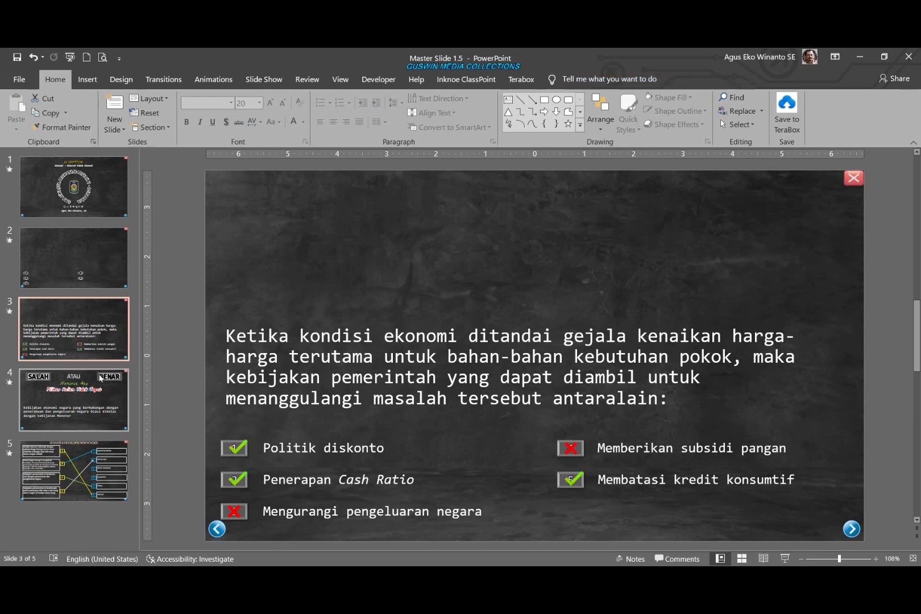
pyautogui.click(74, 398)
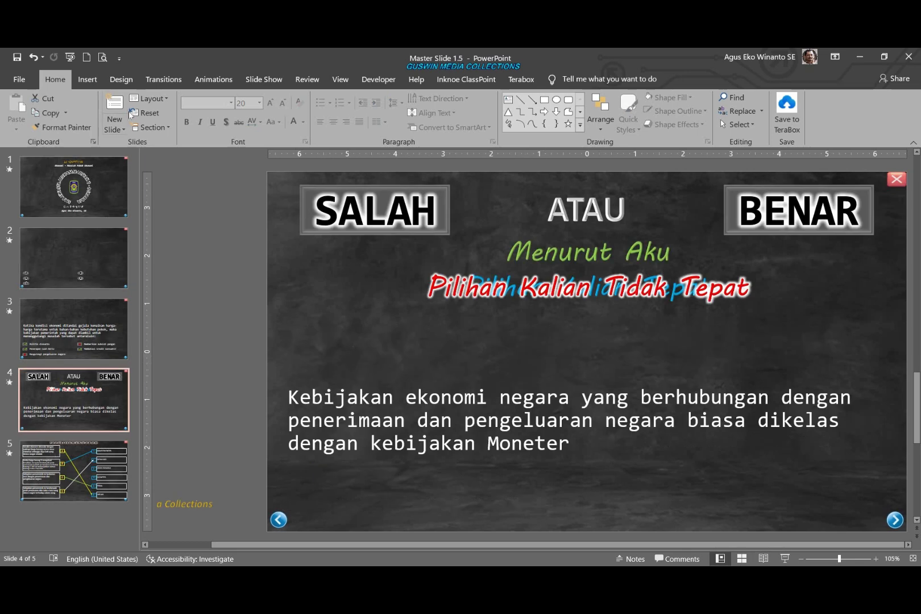
pyautogui.click(148, 98)
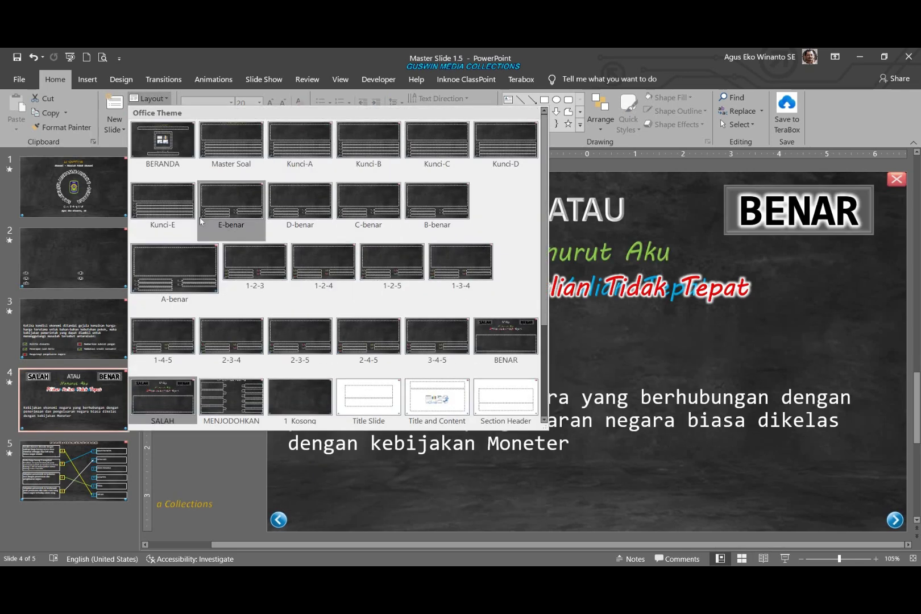
pyautogui.click(476, 480)
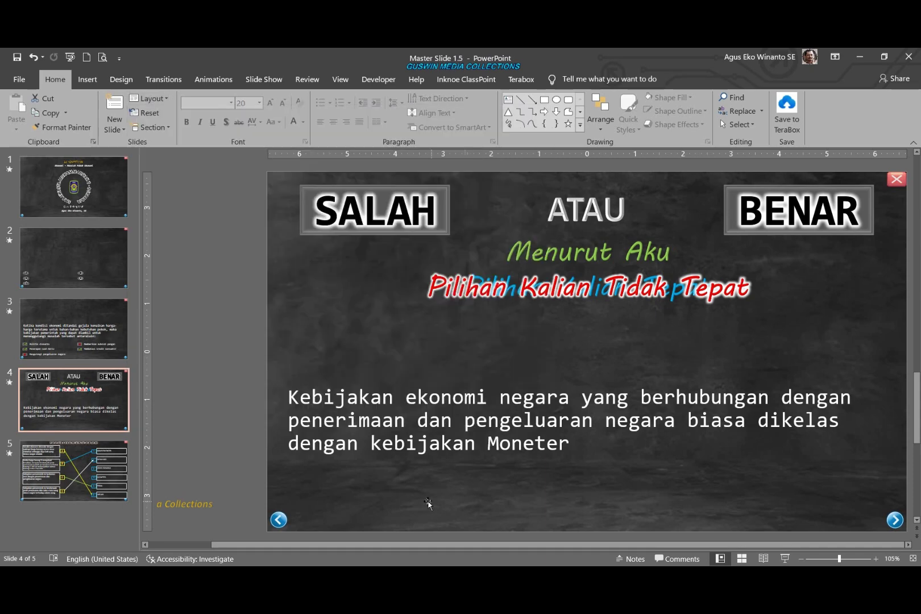
# - Insert a new slide with the same matching-question layout after slide 5
pyautogui.click(88, 510)
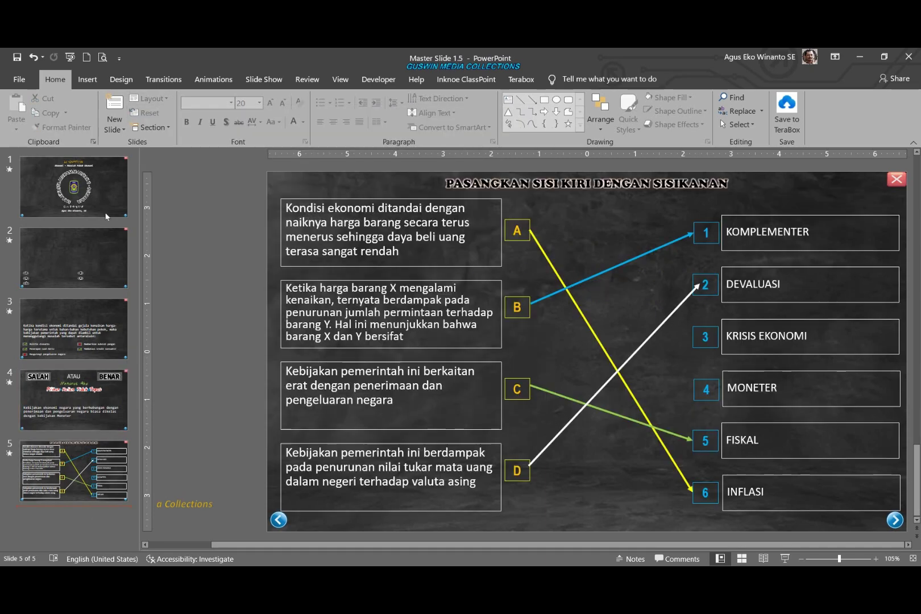
pyautogui.click(114, 105)
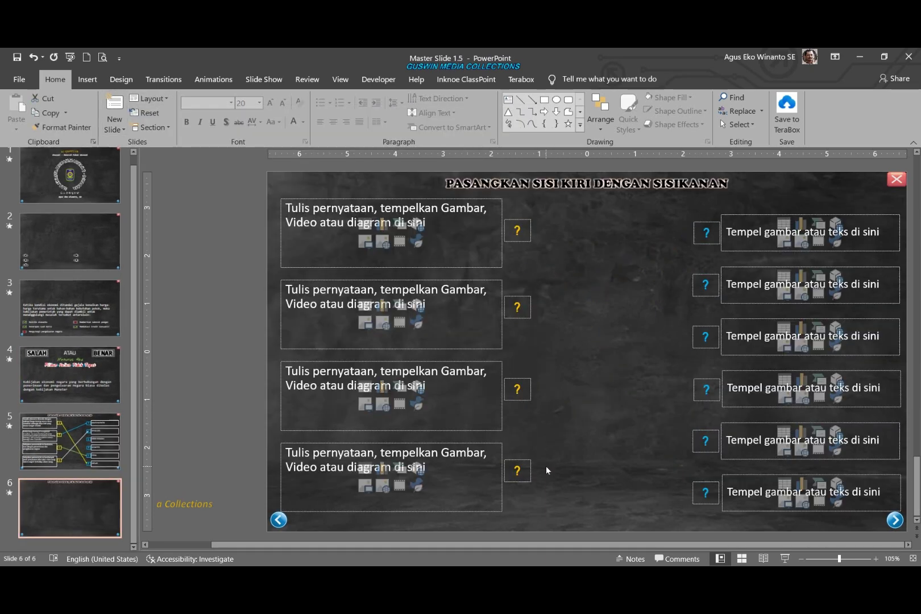
pyautogui.click(584, 483)
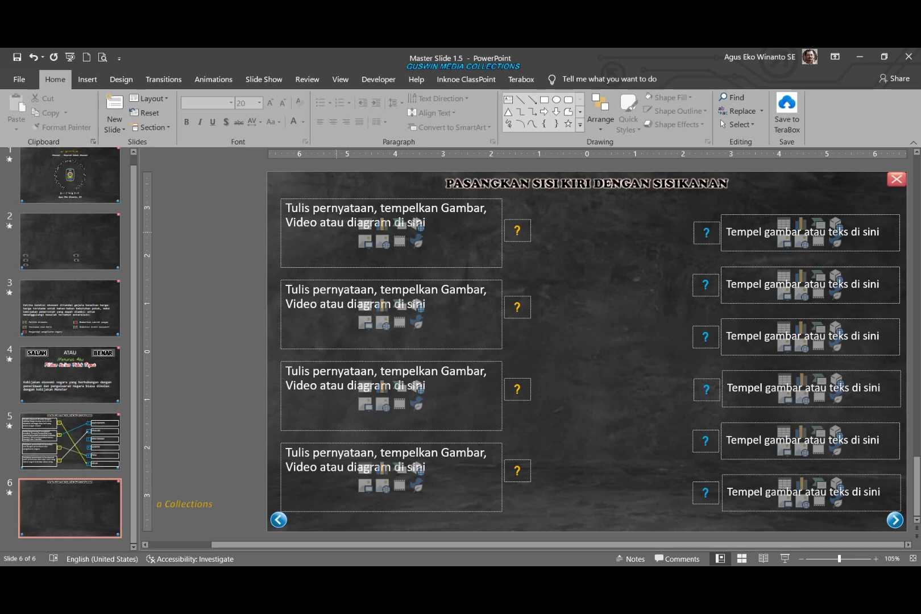
# - Check the empty statement boxes on slide 6, preview the slide in Reading View, and return to editing
pyautogui.click(337, 232)
pyautogui.click(340, 338)
pyautogui.click(654, 371)
pyautogui.click(764, 559)
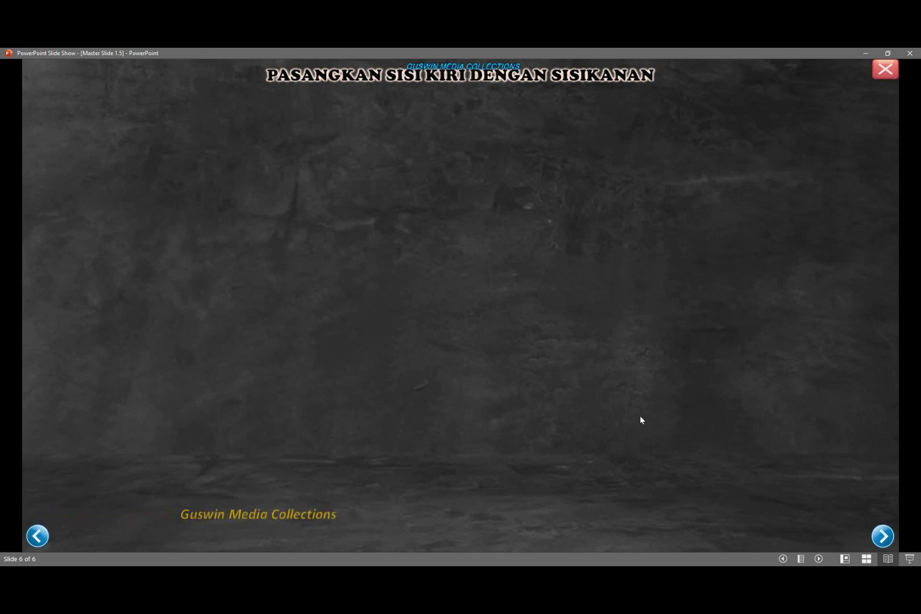
pyautogui.press('Escape')
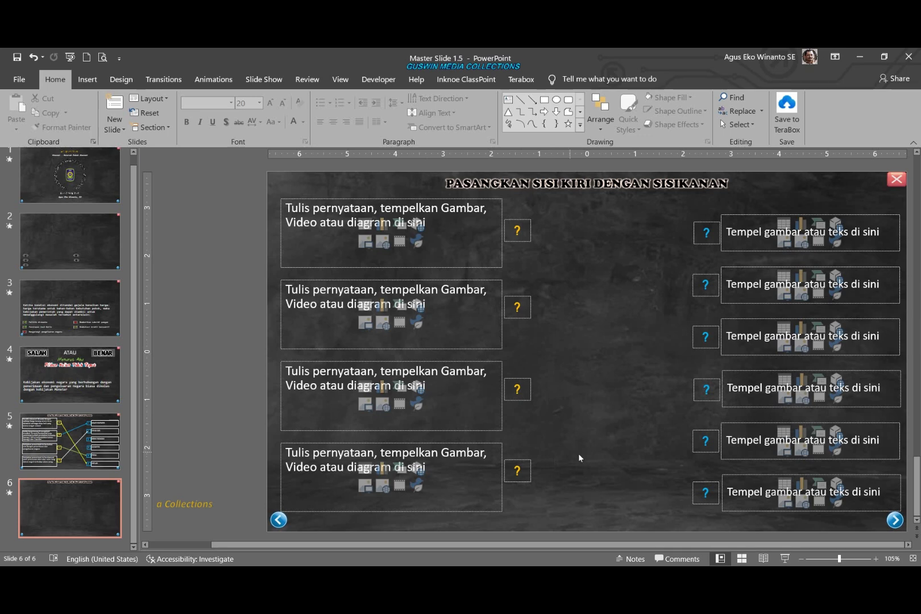
# - Step through the empty statement and answer placeholders on slide 6 to check their order
pyautogui.click(326, 233)
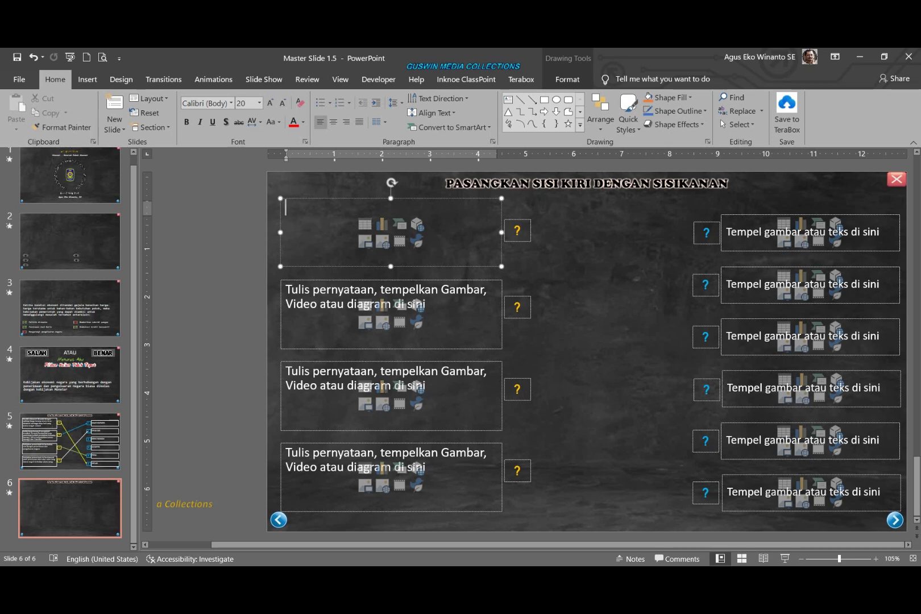
pyautogui.hotkey('ctrl', 'Return')
pyautogui.hotkey('ctrl', 'Return')
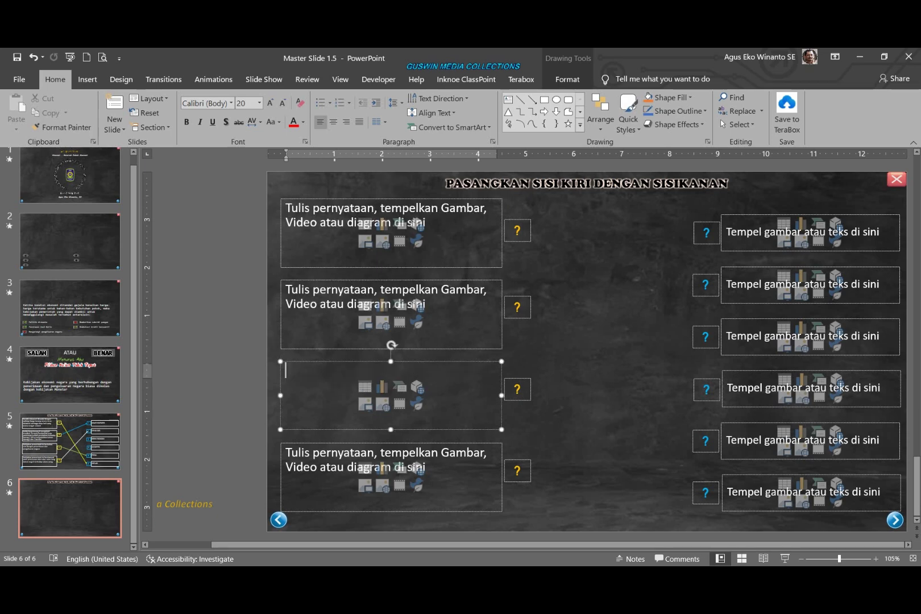
pyautogui.hotkey('ctrl', 'Return')
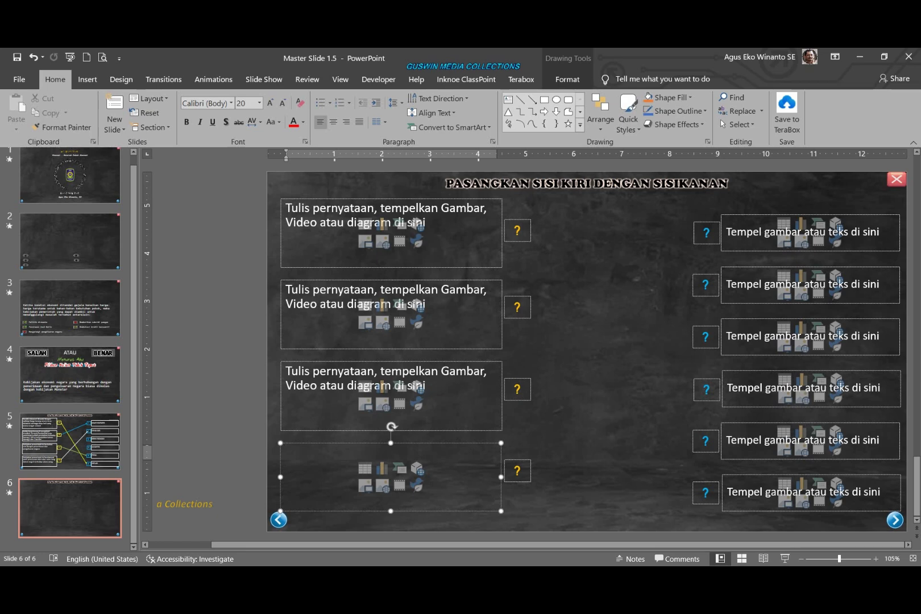
pyautogui.hotkey('ctrl', 'Return')
pyautogui.hotkey('ctrl', 'Return')
pyautogui.click(650, 333)
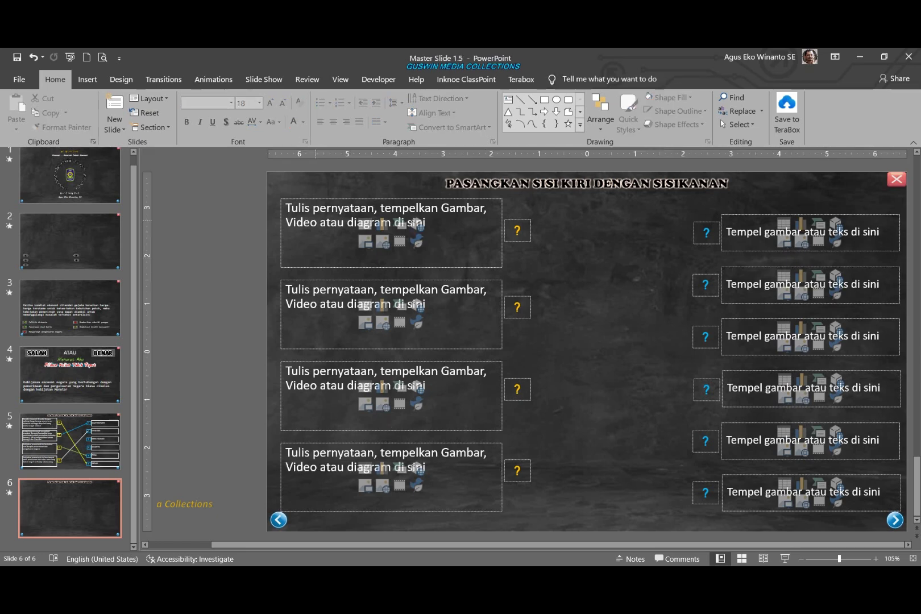
pyautogui.hotkey('ctrl', 'Return')
pyautogui.hotkey('ctrl', 'Return')
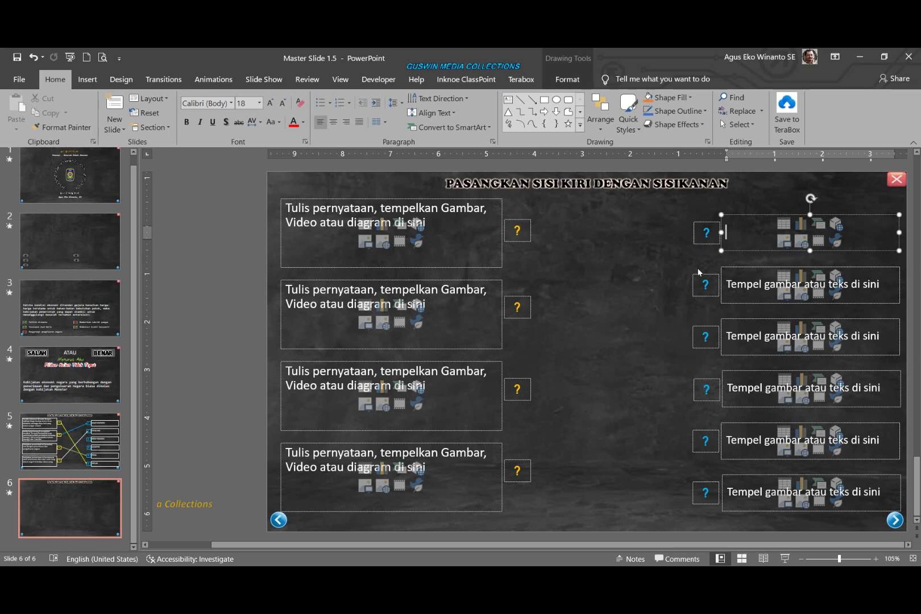
pyautogui.hotkey('ctrl', 'Return')
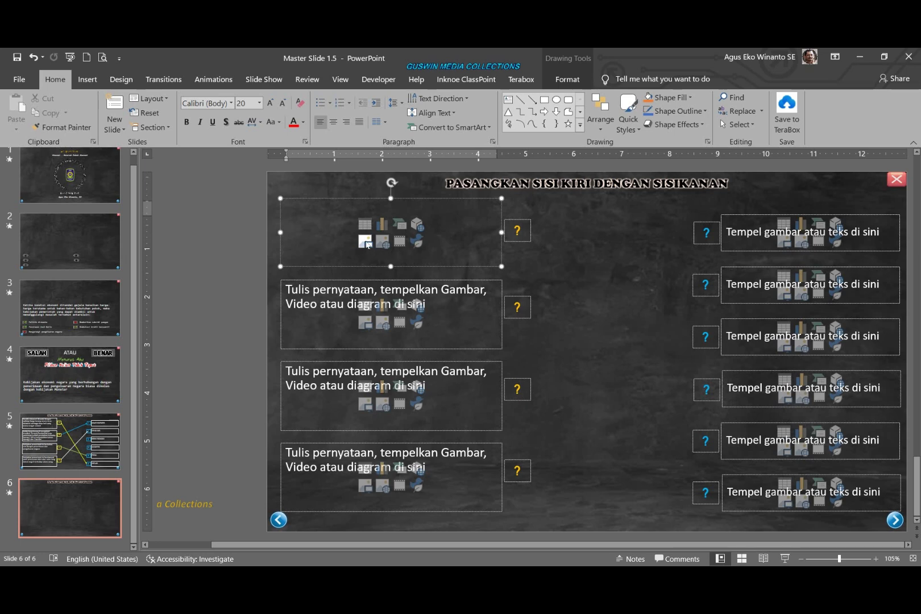
# - Insert the Kartini picture from the Inovasi-Ku\Bahan Konten folder on drive D into slide 6's first statement box
pyautogui.click(367, 243)
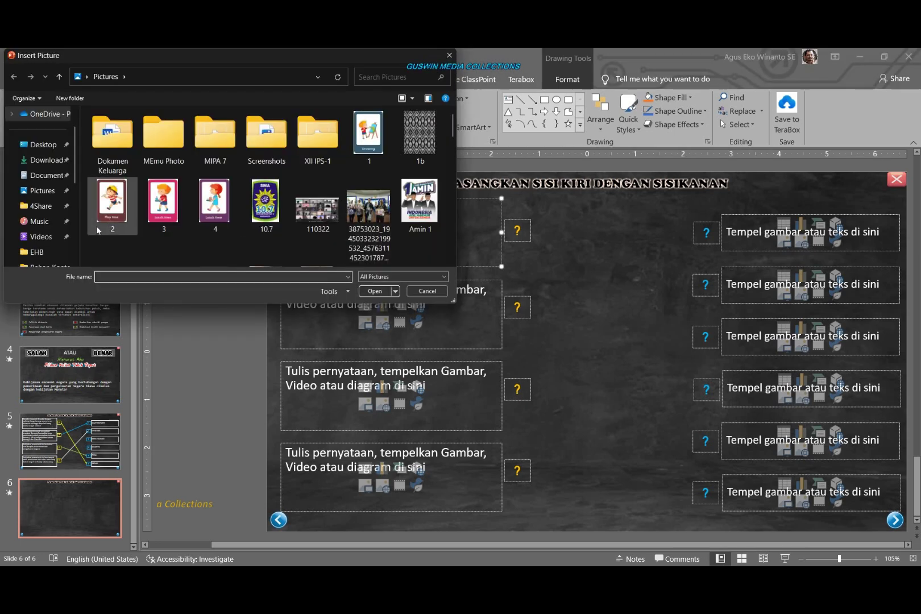
pyautogui.scroll(-3, 78, 227)
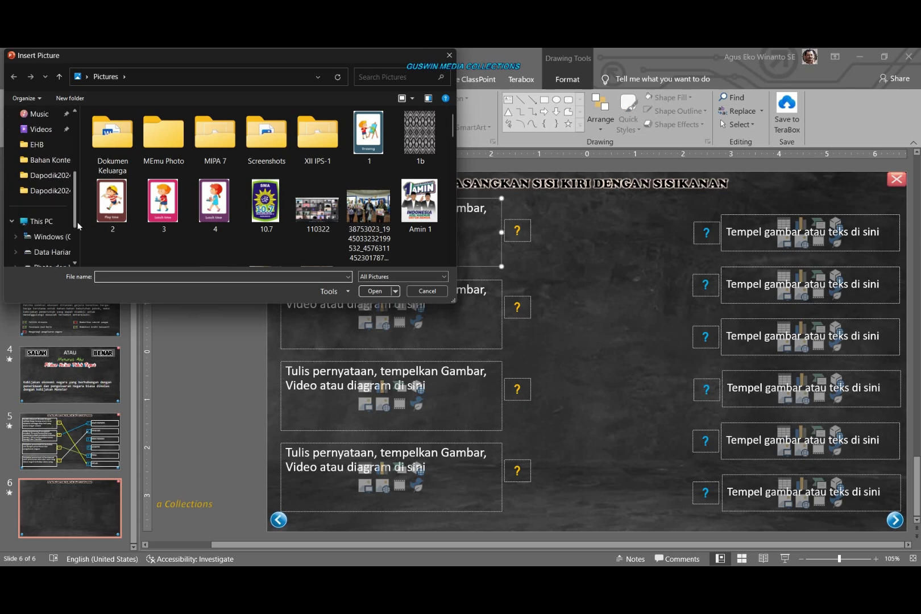
pyautogui.scroll(-2, 78, 226)
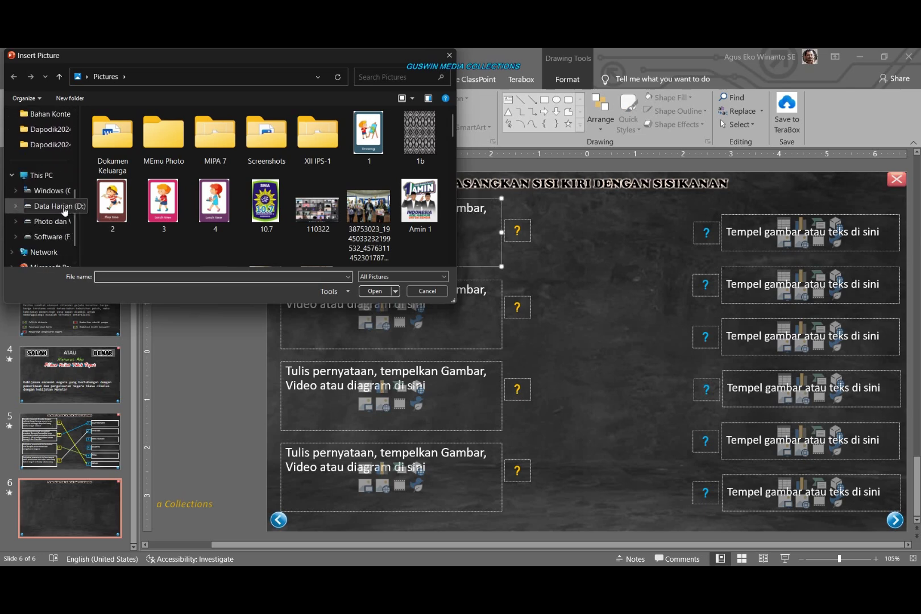
pyautogui.click(64, 209)
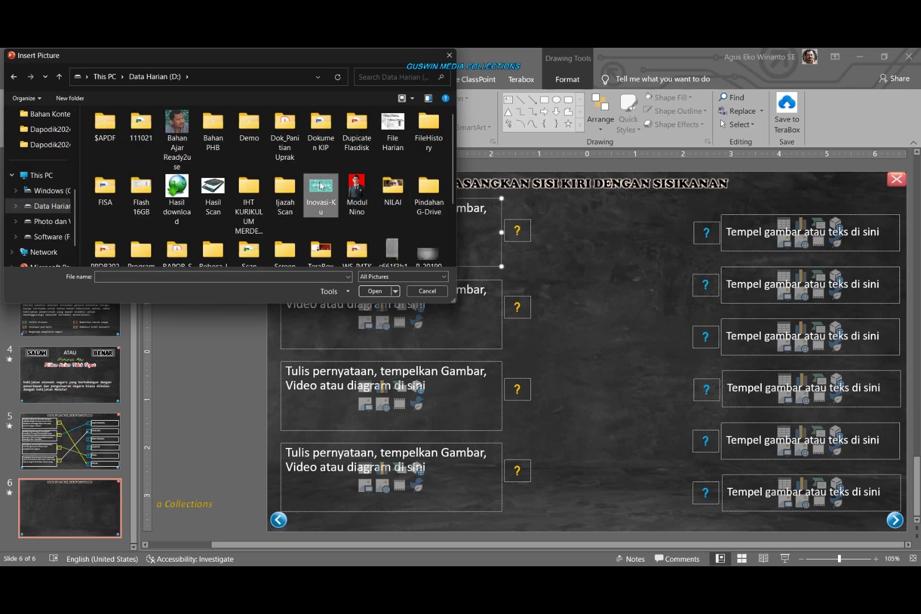
pyautogui.doubleClick(321, 186)
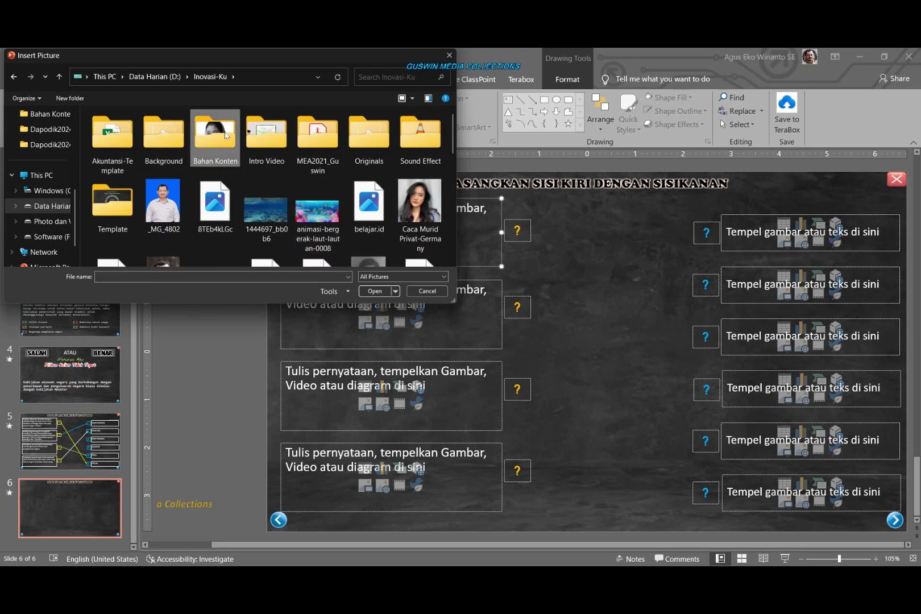
pyautogui.doubleClick(226, 135)
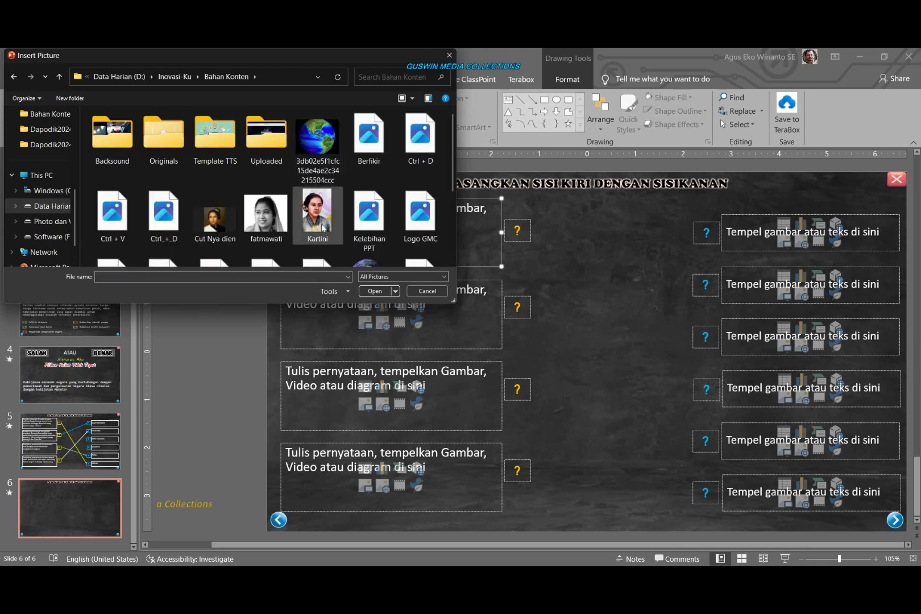
pyautogui.click(322, 228)
pyautogui.click(375, 291)
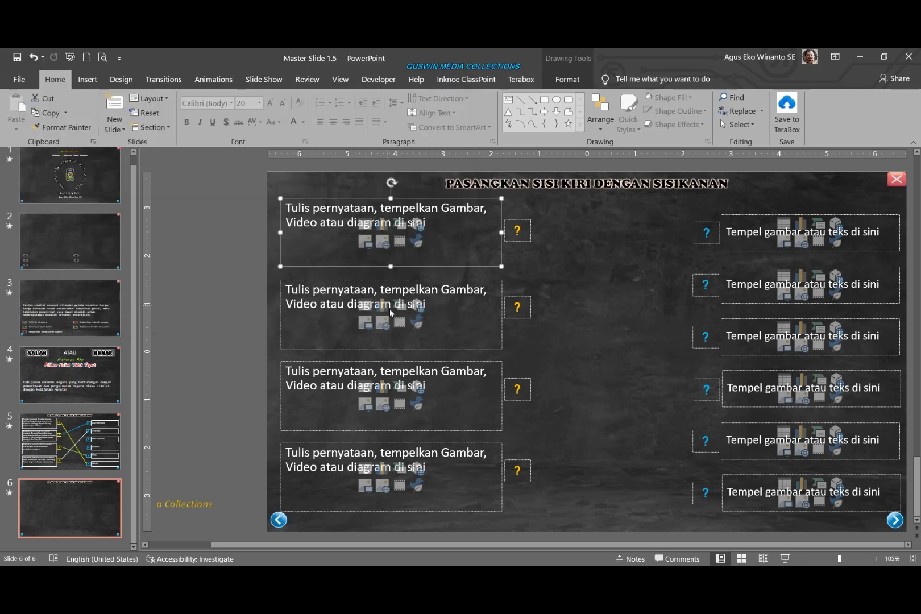
pyautogui.click(420, 245)
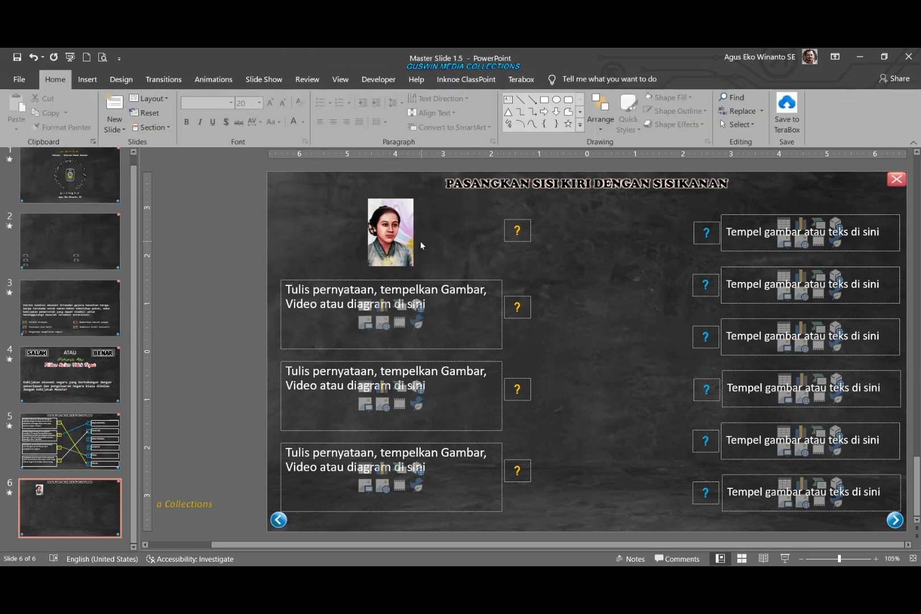
# - Delete the Kartini picture from the first statement box and undo the deletion
pyautogui.moveTo(412, 241)
pyautogui.mouseDown()
pyautogui.moveTo(560, 235)
pyautogui.moveTo(383, 235)
pyautogui.moveTo(415, 238)
pyautogui.mouseUp()
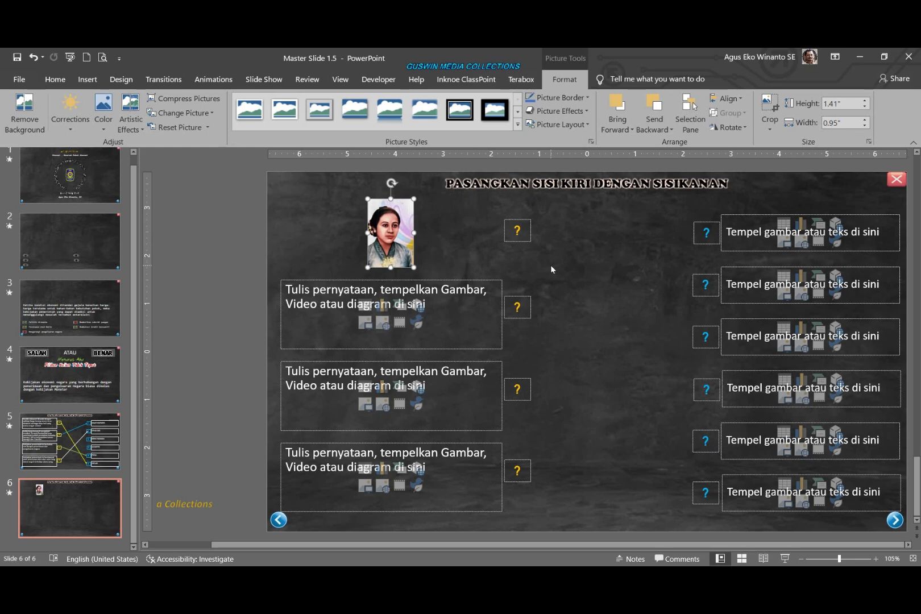
pyautogui.press('Delete')
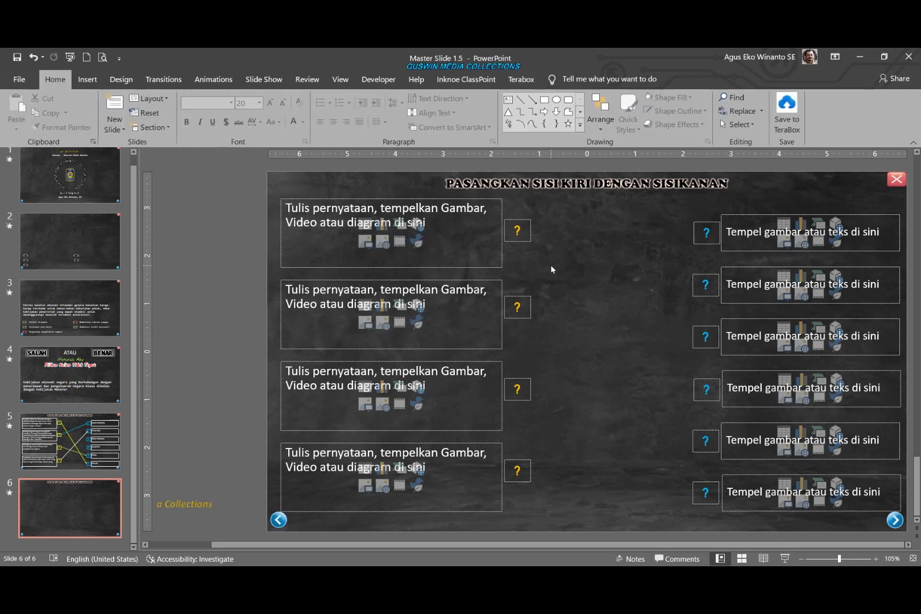
pyautogui.click(32, 57)
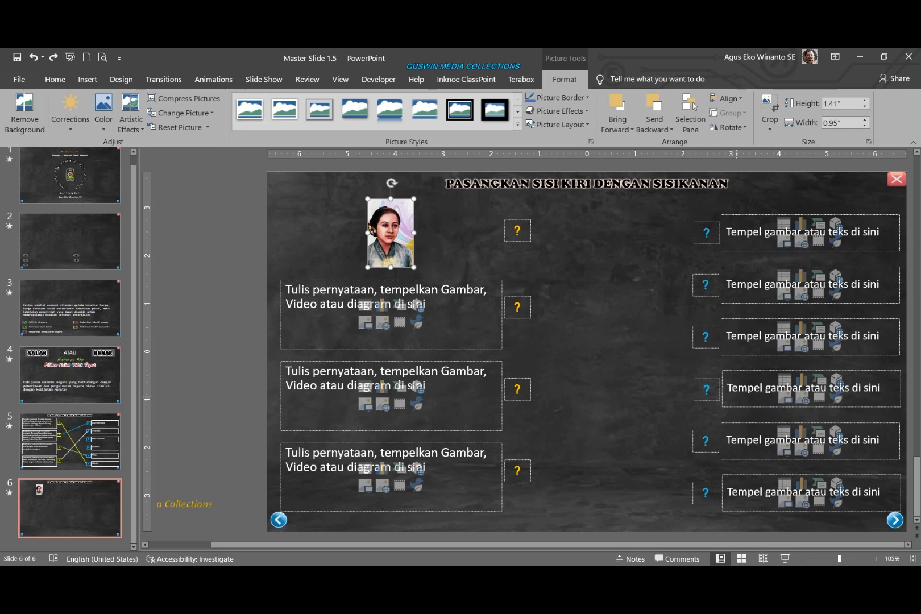
# - Enter KARTINI in the fourth answer box and format it as 28-point light blue text
pyautogui.click(742, 398)
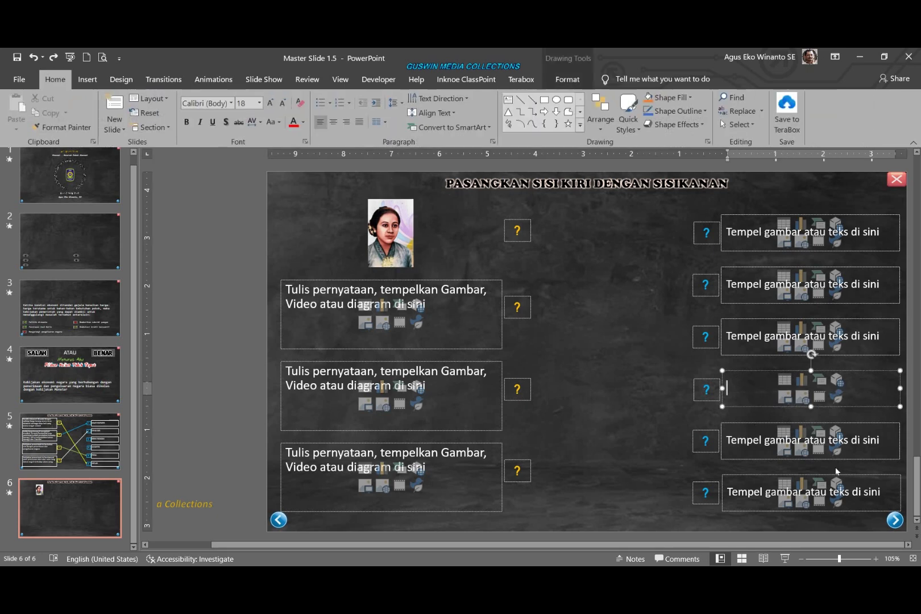
pyautogui.write('KARTINI')
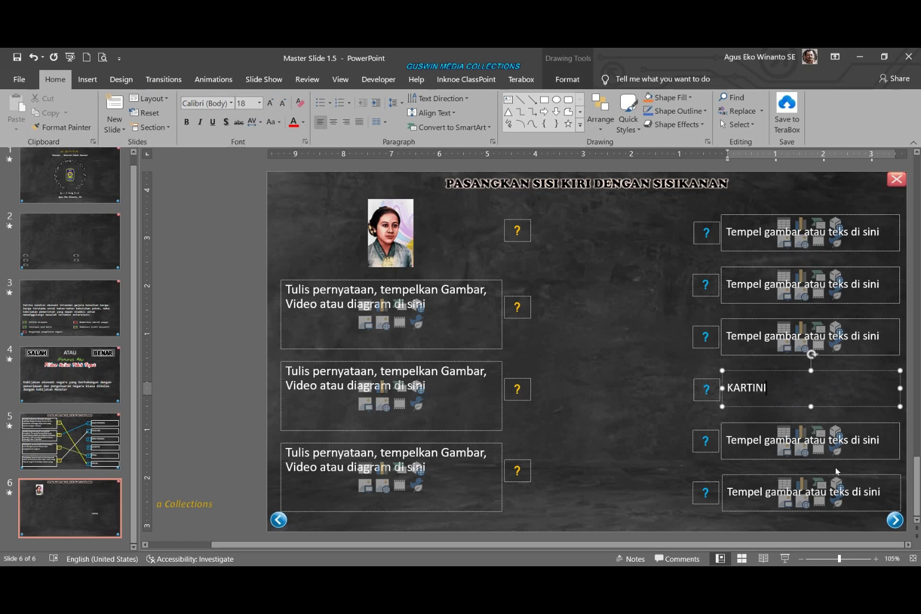
pyautogui.click(763, 407)
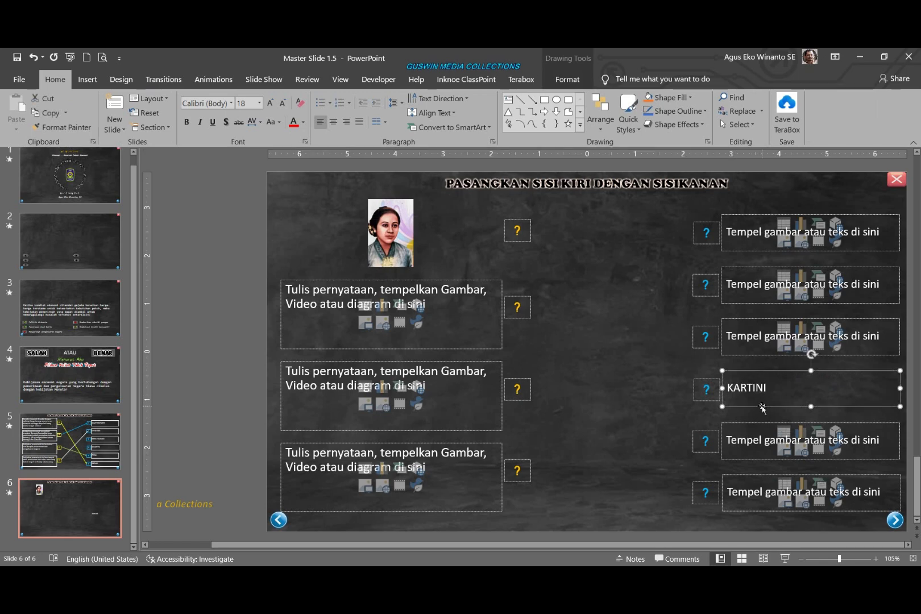
pyautogui.click(271, 103)
pyautogui.click(271, 104)
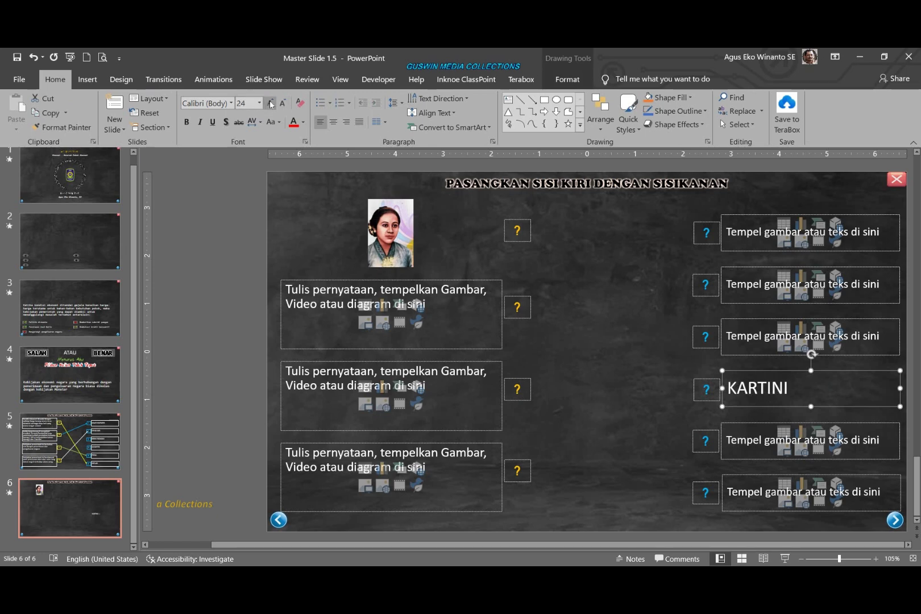
pyautogui.click(303, 122)
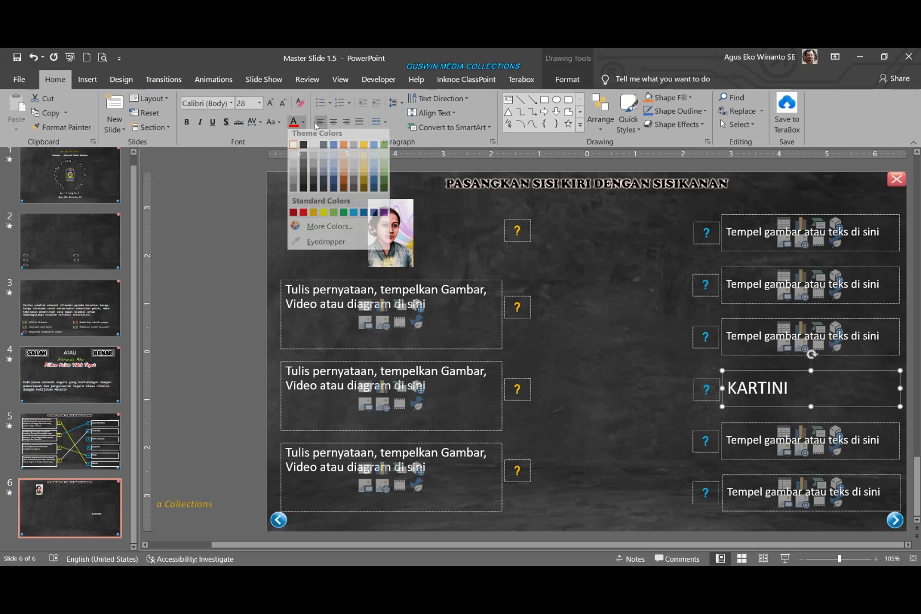
pyautogui.click(357, 219)
pyautogui.click(567, 320)
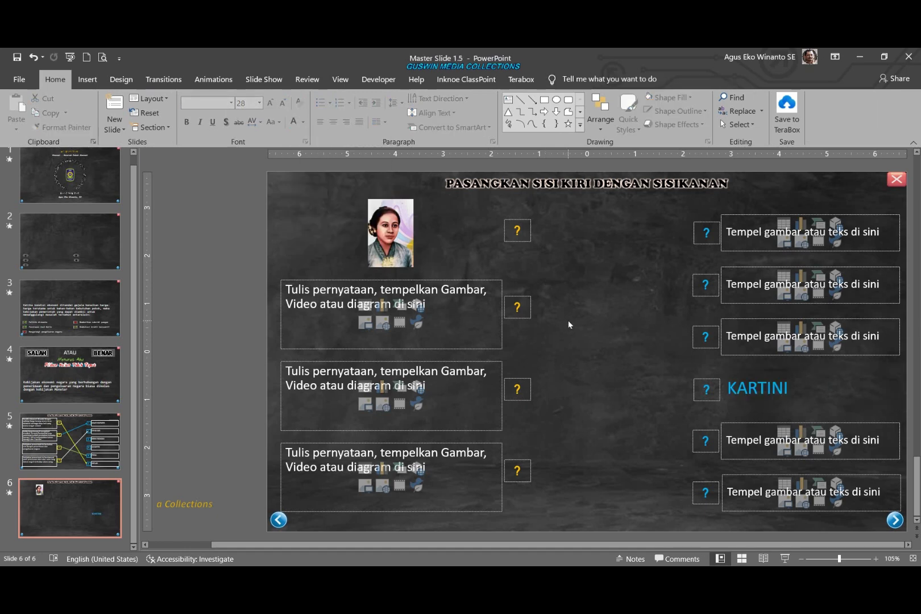
# - Insert the fatmawati picture from the Bahan Konten folder into the second statement box
pyautogui.click(366, 322)
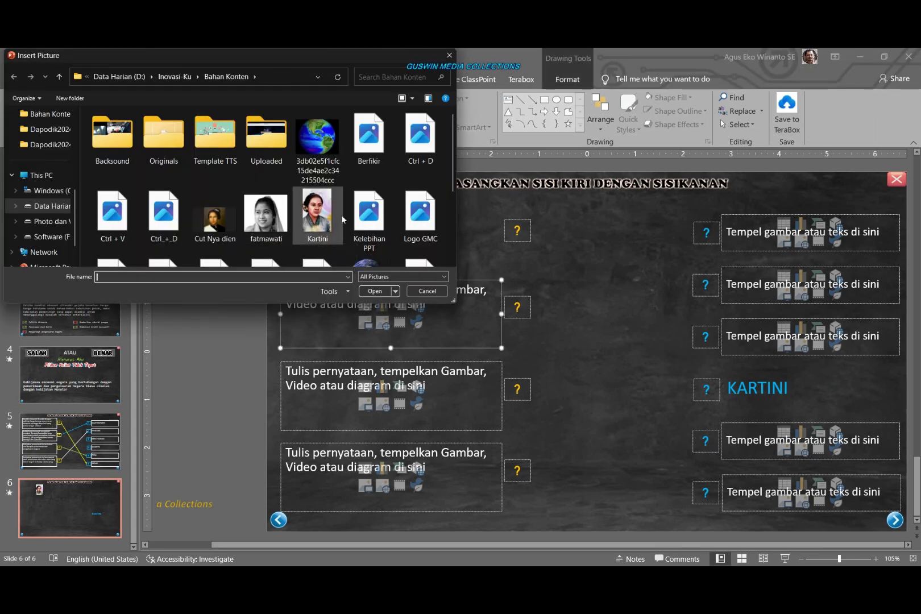
pyautogui.scroll(-1, 453, 160)
pyautogui.scroll(-3, 453, 160)
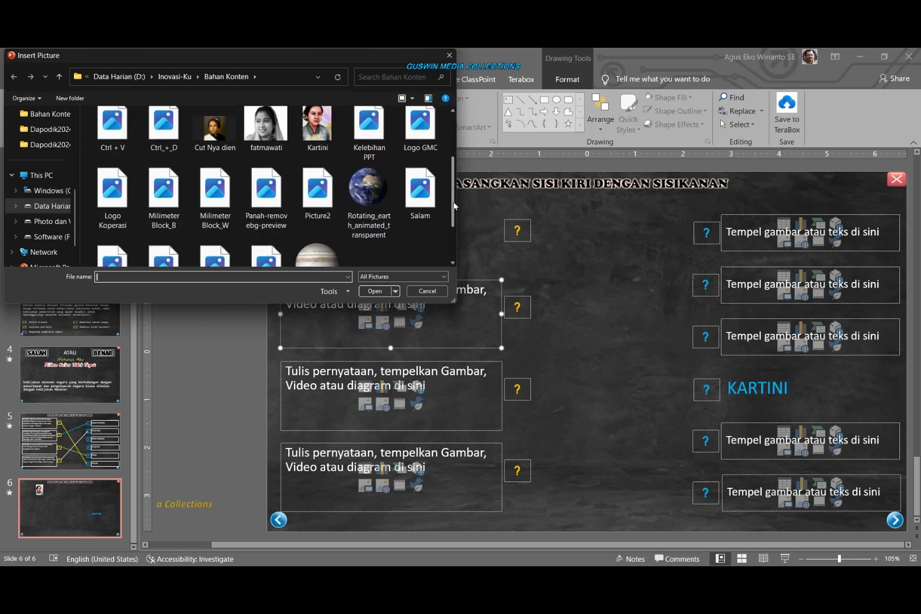
pyautogui.scroll(4, 449, 165)
pyautogui.scroll(-2, 450, 165)
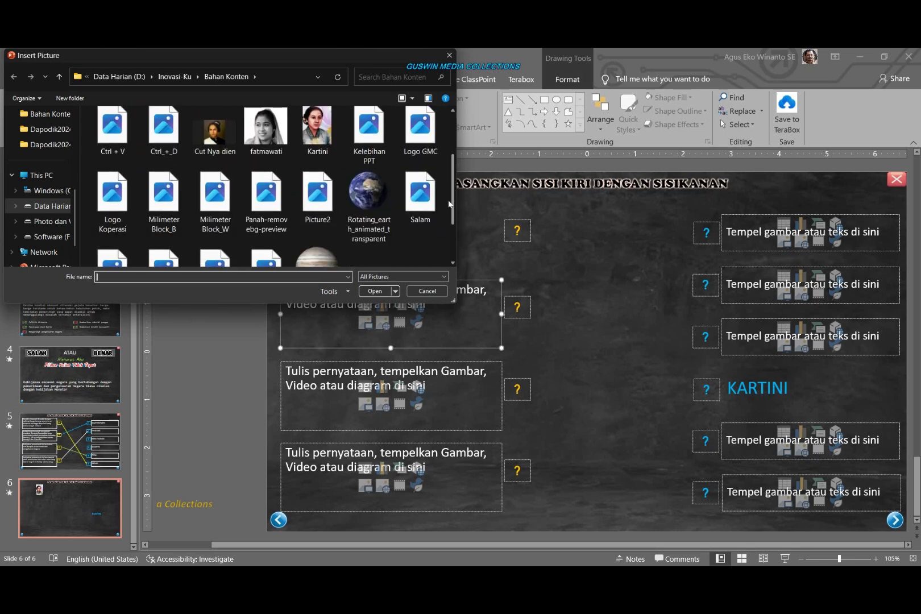
pyautogui.scroll(3, 455, 164)
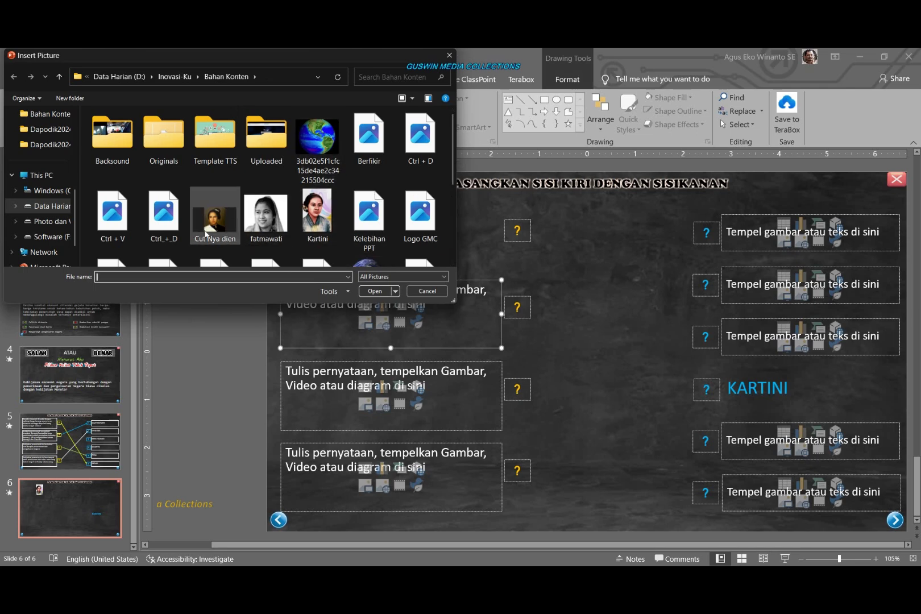
pyautogui.click(267, 222)
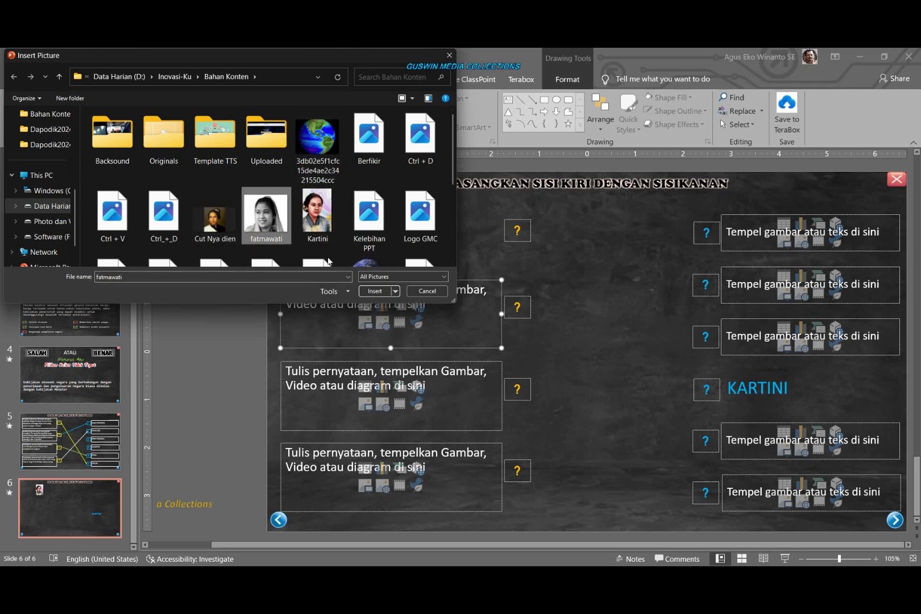
pyautogui.click(375, 292)
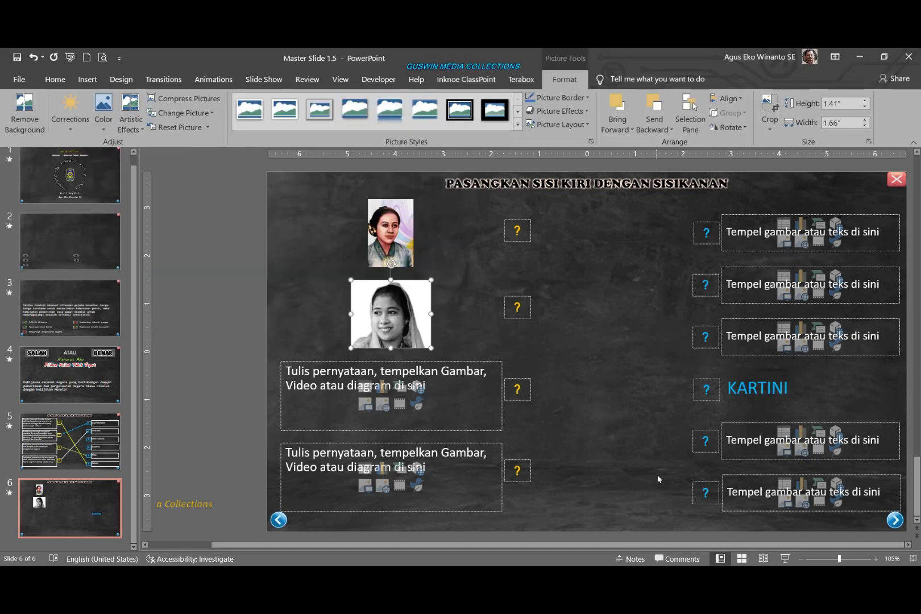
# - Enter FATMAWATI in the first answer box
pyautogui.click(820, 216)
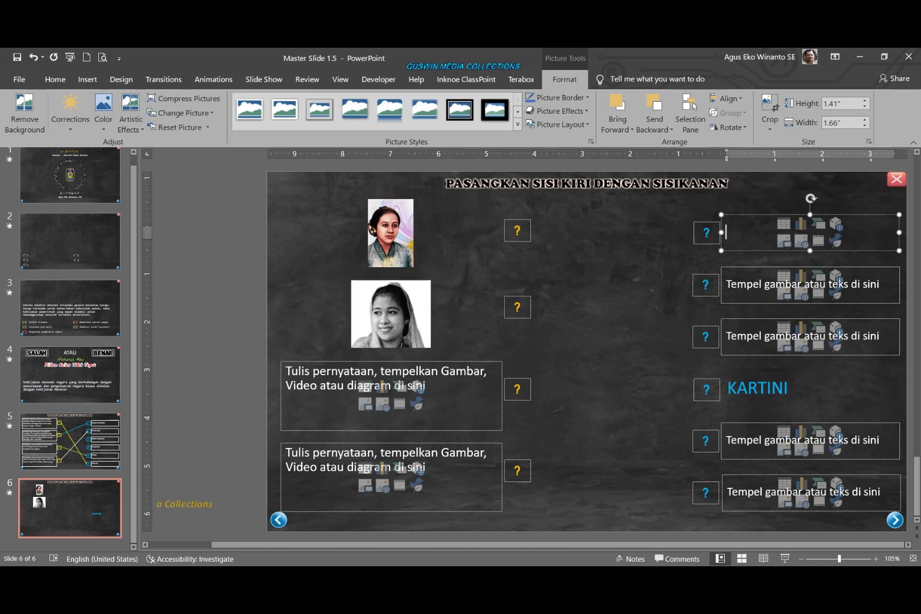
pyautogui.write('FAT')
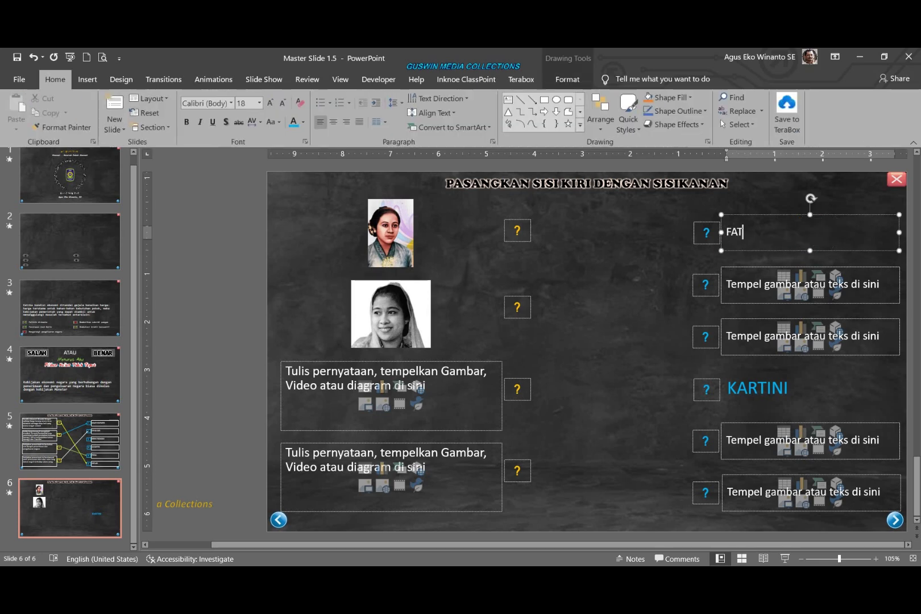
pyautogui.write('MAWATI')
pyautogui.click(614, 390)
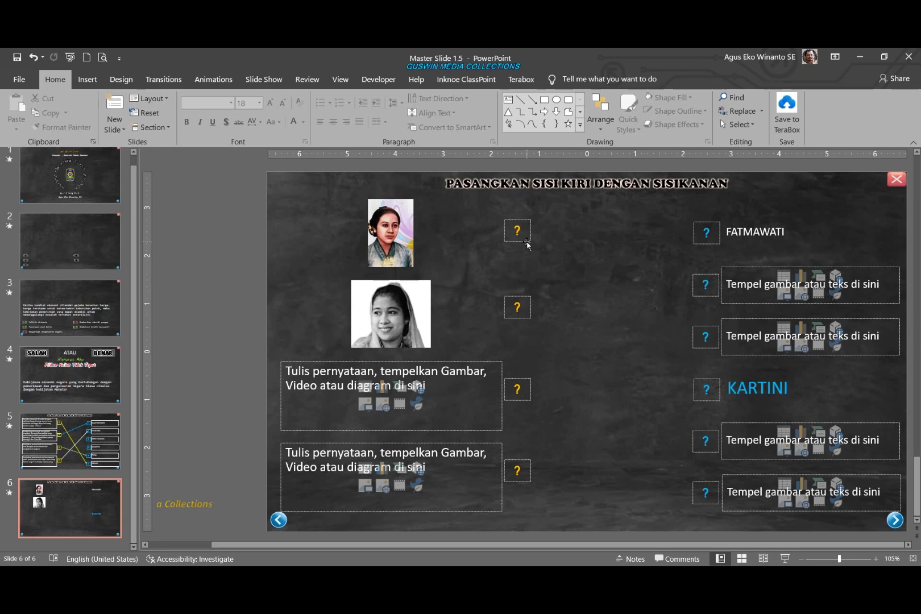
# - Preview slide 6 in Reading View and return to editing
pyautogui.click(762, 559)
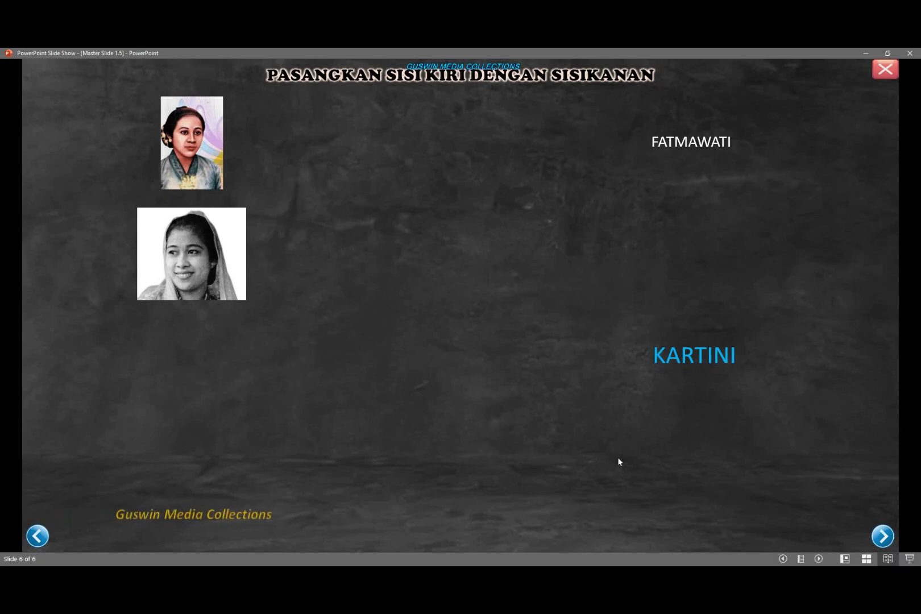
pyautogui.press('Escape')
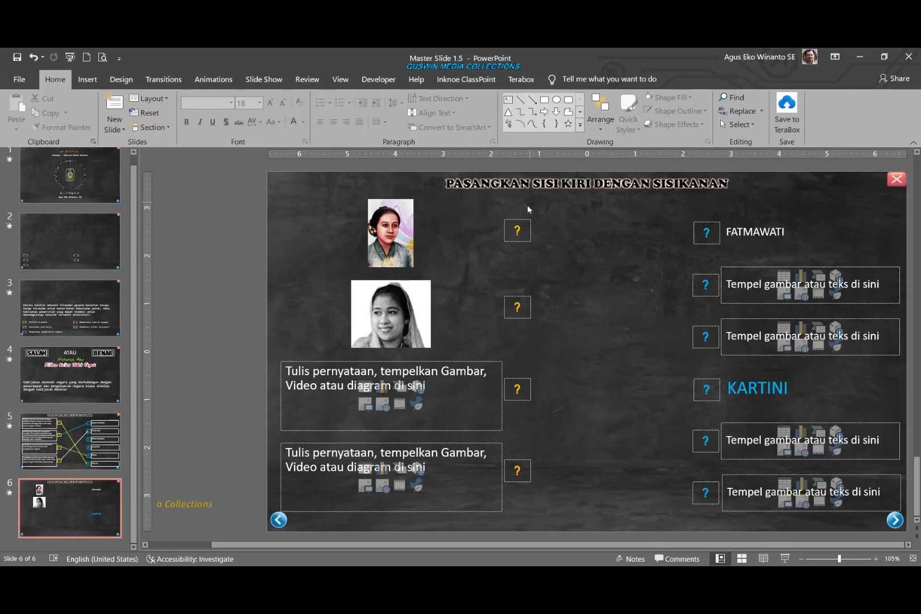
# - Label the boxes beside the first and second pictures A and B
pyautogui.click(517, 231)
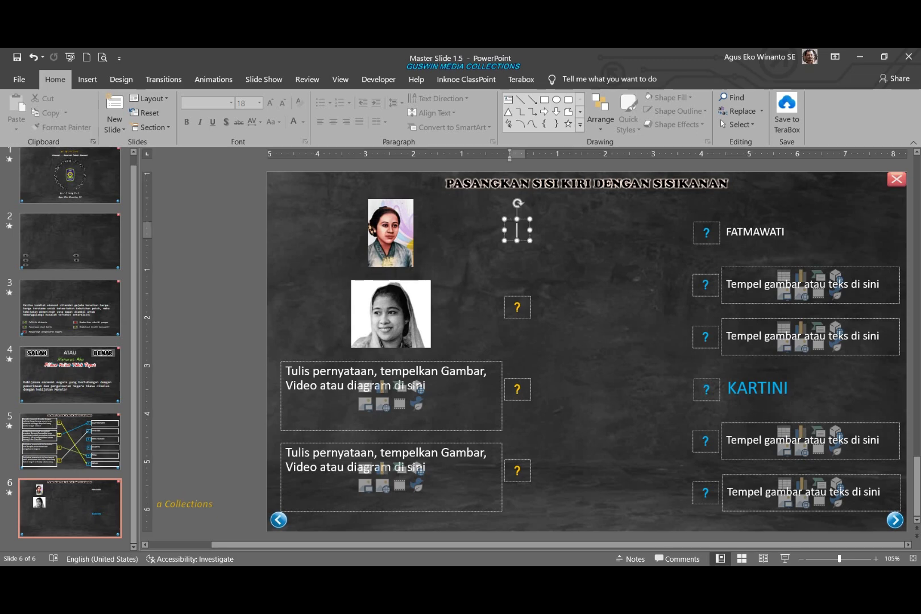
pyautogui.write('A')
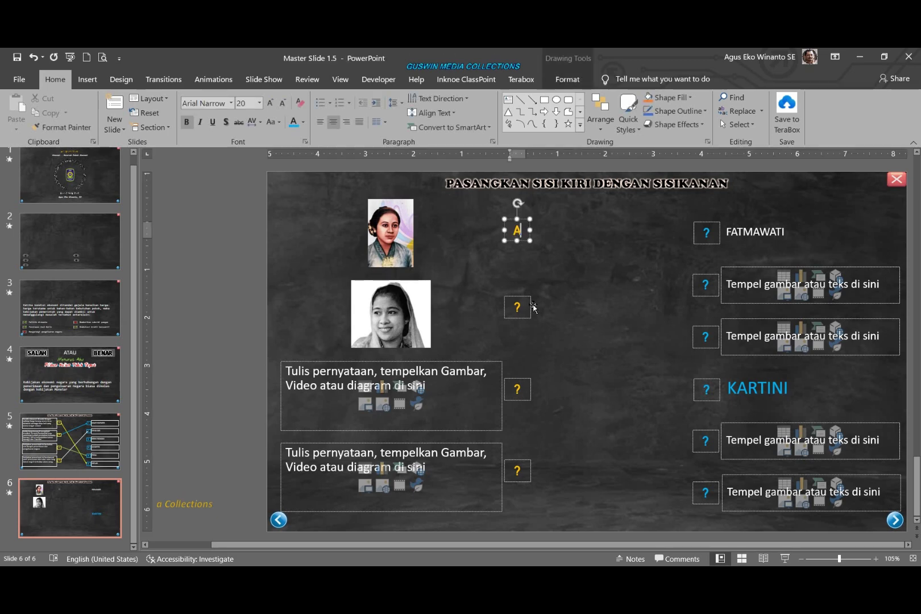
pyautogui.click(528, 307)
pyautogui.write('B')
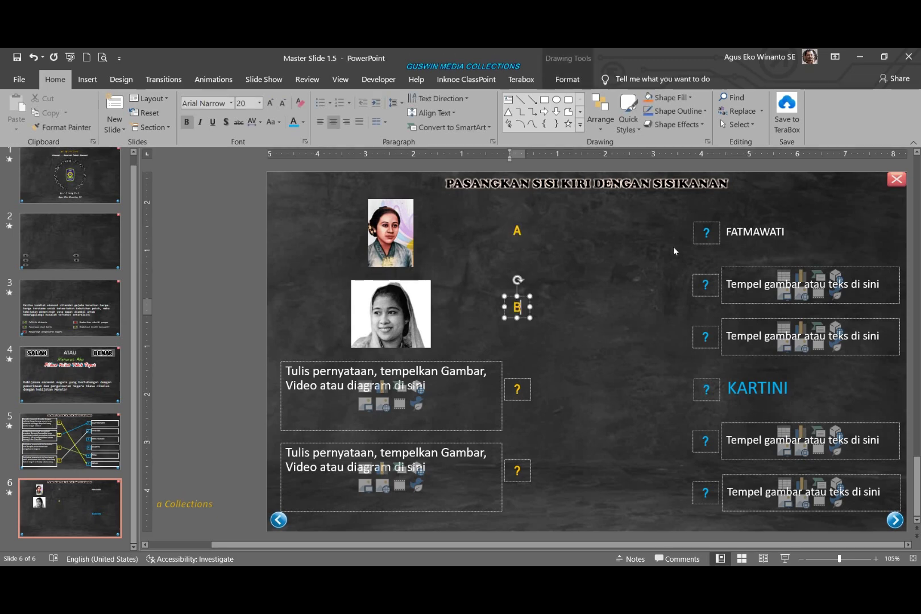
# - Number the six small label boxes in front of the answers from 1 to 6 in order
pyautogui.click(707, 232)
pyautogui.write('1')
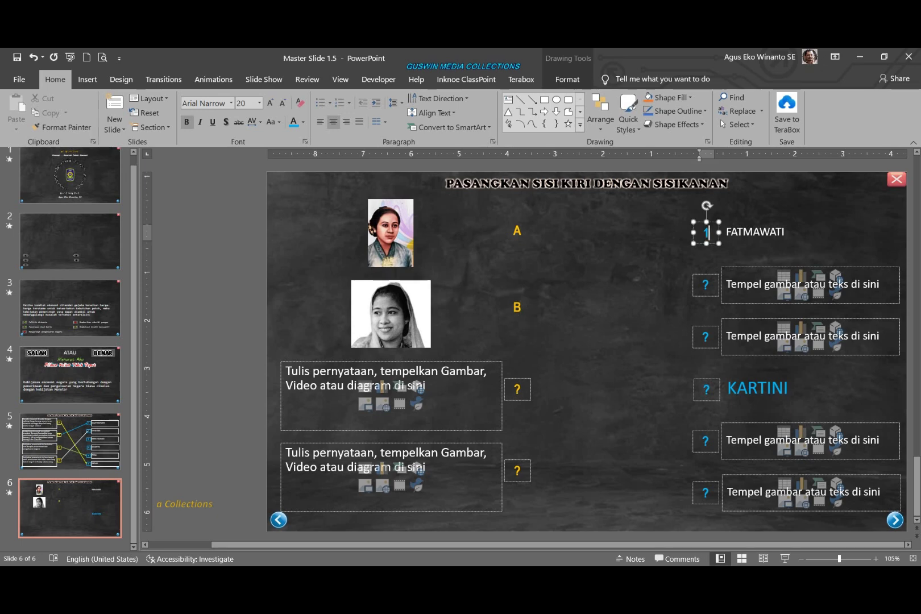
pyautogui.click(705, 284)
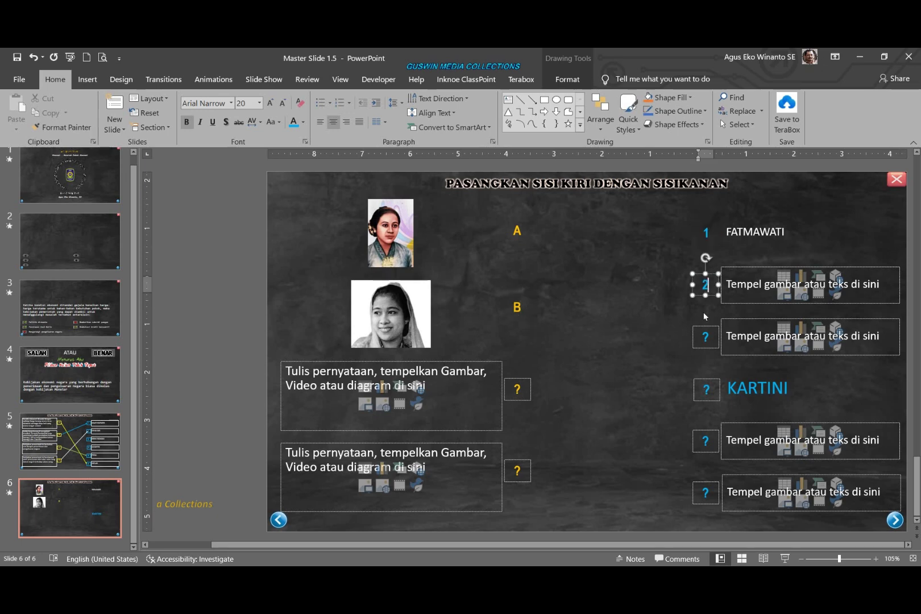
pyautogui.write('2')
pyautogui.click(706, 336)
pyautogui.write('3')
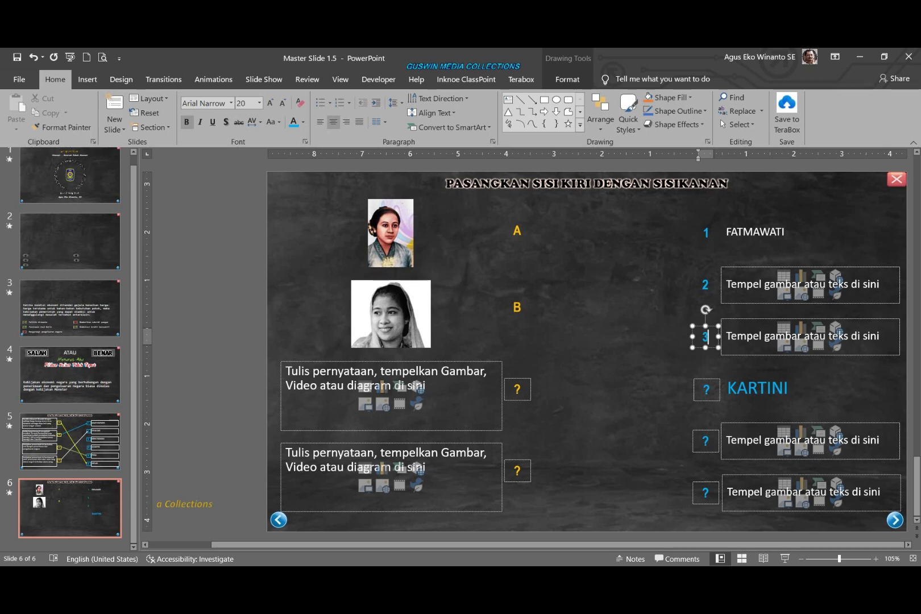
pyautogui.click(706, 389)
pyautogui.write('4')
pyautogui.click(706, 441)
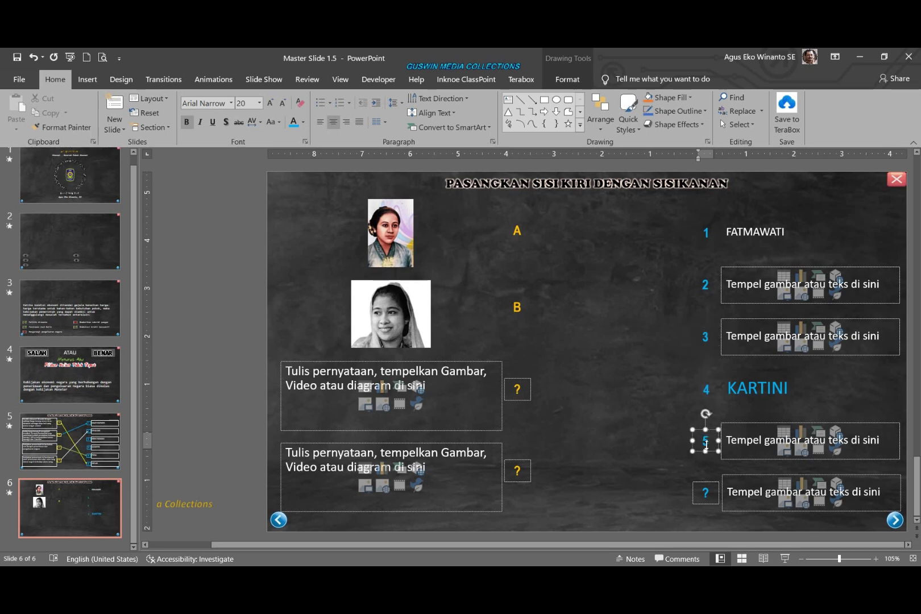
pyautogui.write('5')
pyautogui.click(705, 492)
pyautogui.write('6')
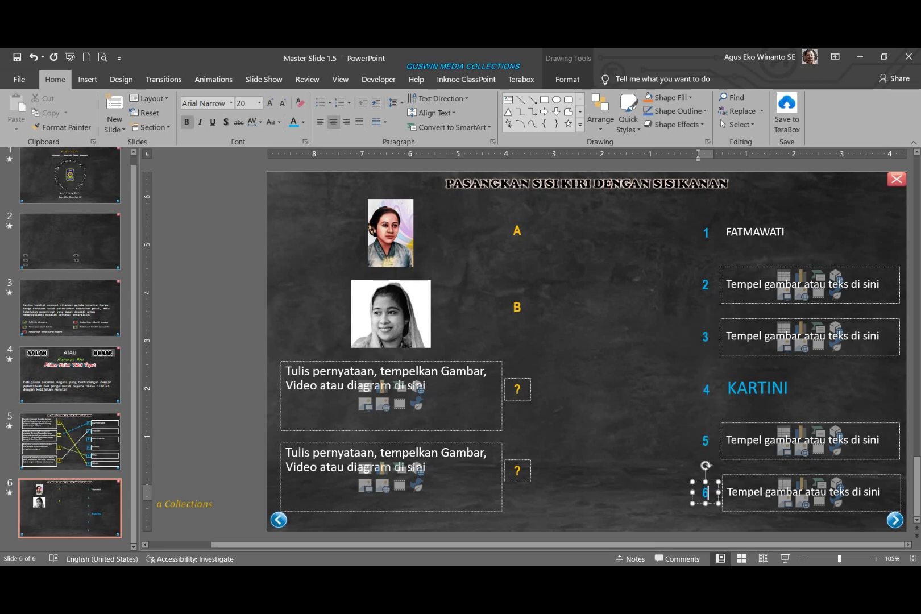
# - Label the boxes beside the third and fourth statement placeholders C and D
pyautogui.click(517, 388)
pyautogui.write('C')
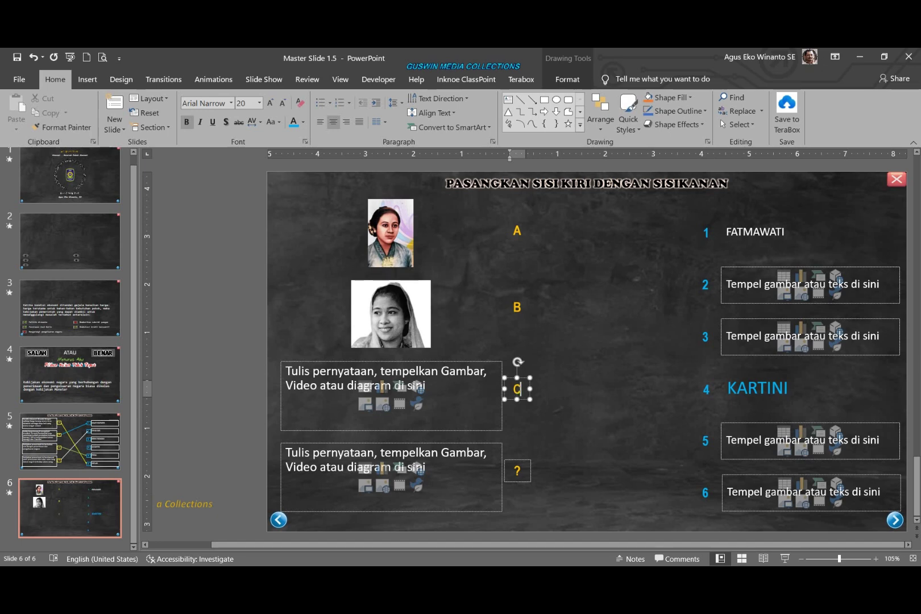
pyautogui.click(517, 470)
pyautogui.write('D')
pyautogui.click(612, 492)
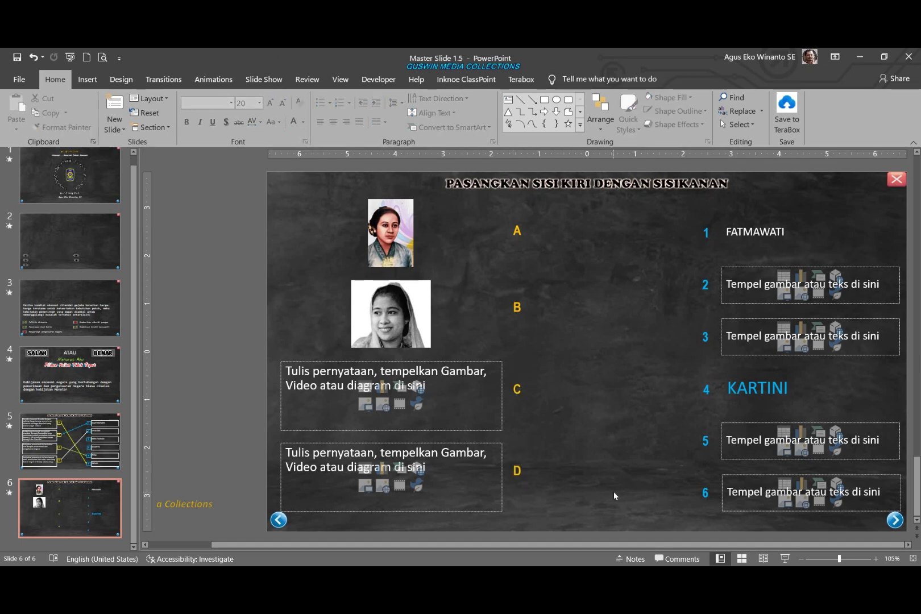
# - Preview slide 6 in Reading View, compare its label boxes with those on slide 5, and return to editing
pyautogui.click(763, 559)
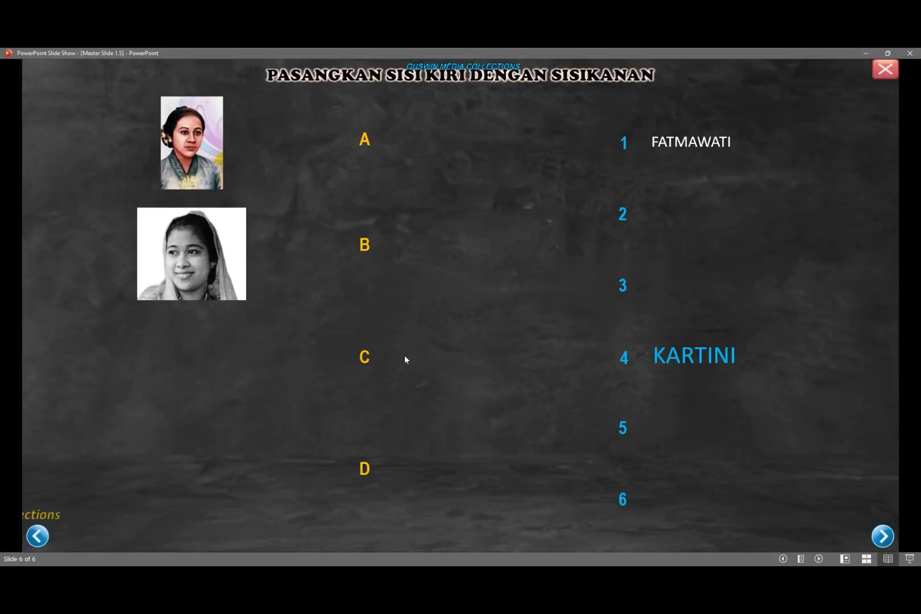
pyautogui.press('Left')
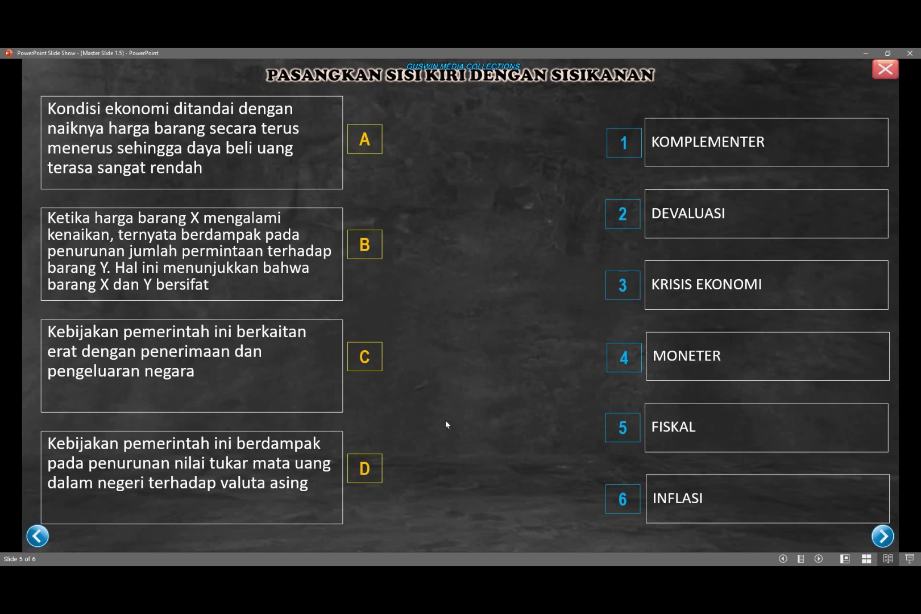
pyautogui.press('Right')
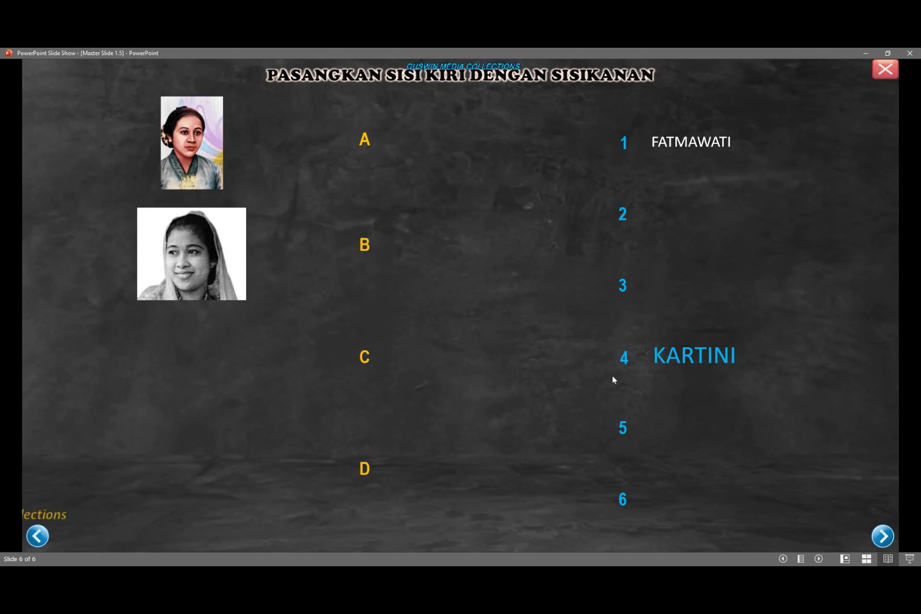
pyautogui.press('Escape')
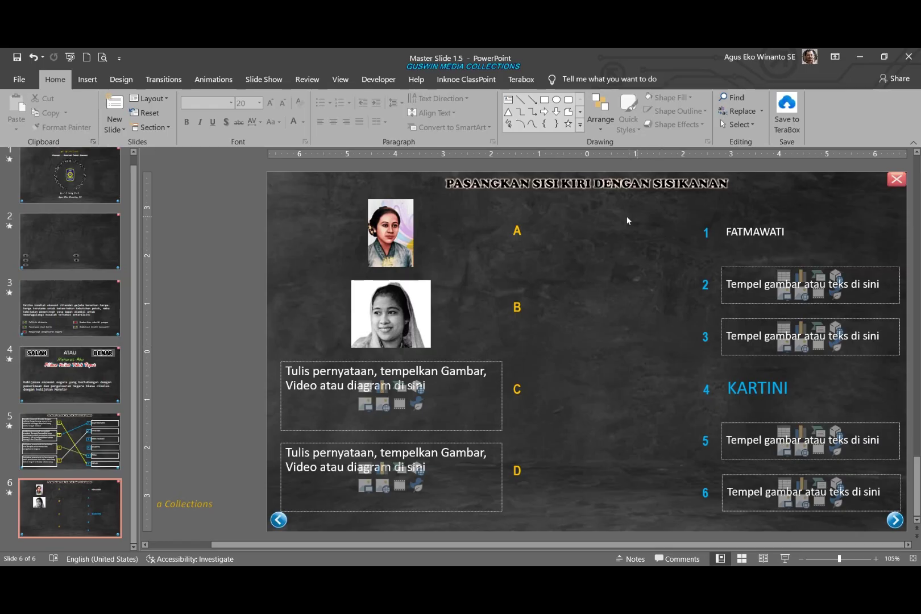
# - Give all label boxes, A to D and 1 to 6, a yellow shape outline
pyautogui.click(516, 230)
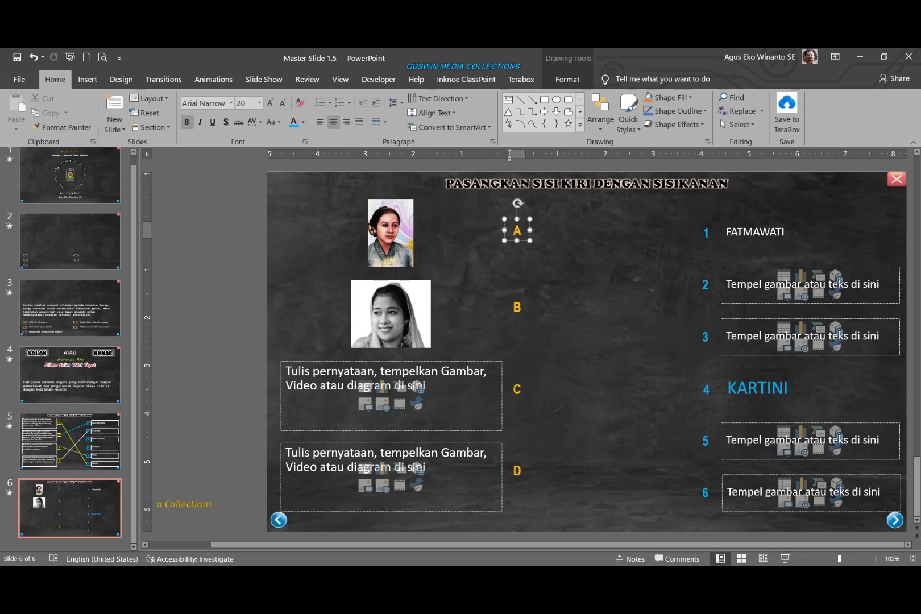
pyautogui.keyDown('shift'); pyautogui.click(517, 307); pyautogui.keyUp('shift')
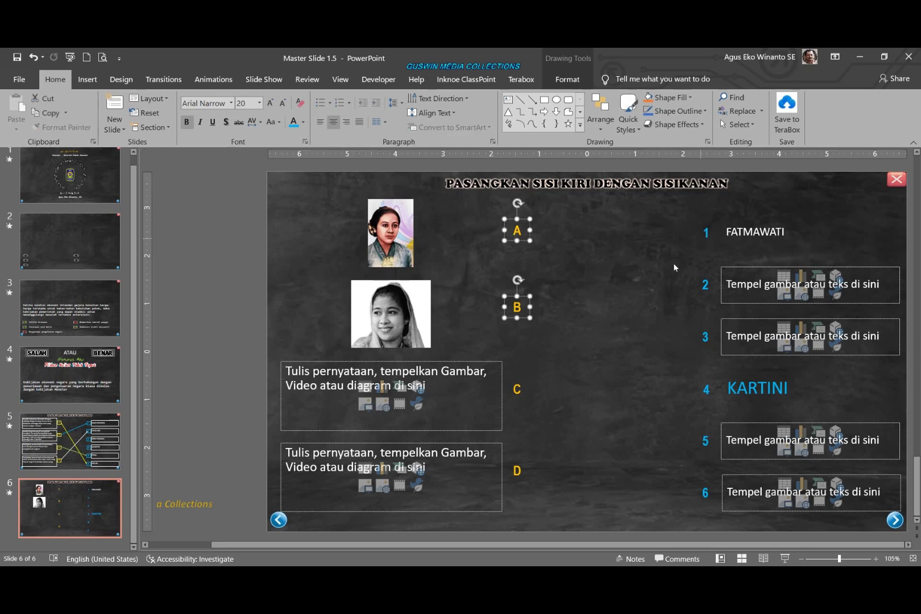
pyautogui.keyDown('shift'); pyautogui.click(520, 391); pyautogui.keyUp('shift')
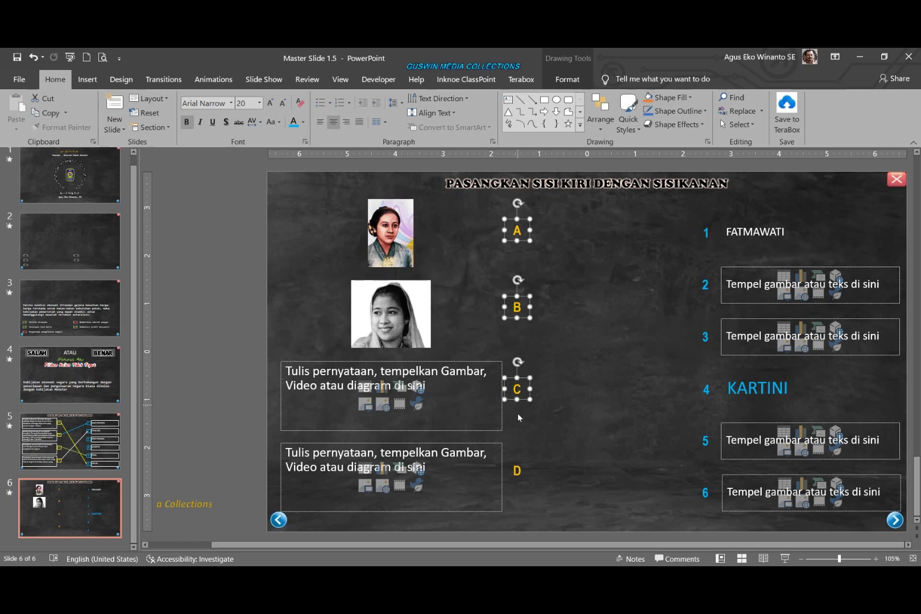
pyautogui.keyDown('shift'); pyautogui.click(519, 471); pyautogui.keyUp('shift')
pyautogui.keyDown('shift'); pyautogui.click(707, 232); pyautogui.keyUp('shift')
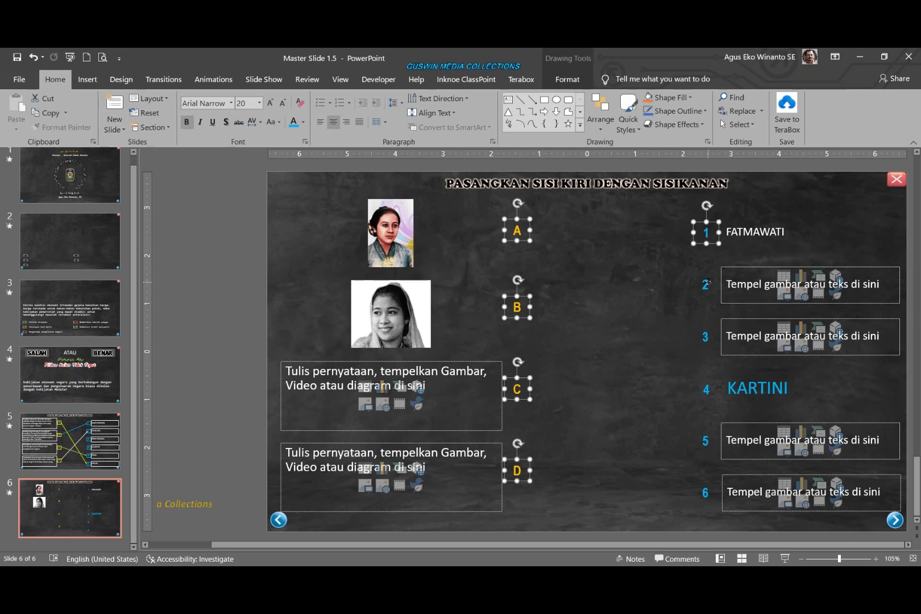
pyautogui.keyDown('shift'); pyautogui.click(707, 283); pyautogui.keyUp('shift')
pyautogui.keyDown('shift'); pyautogui.click(703, 336); pyautogui.keyUp('shift')
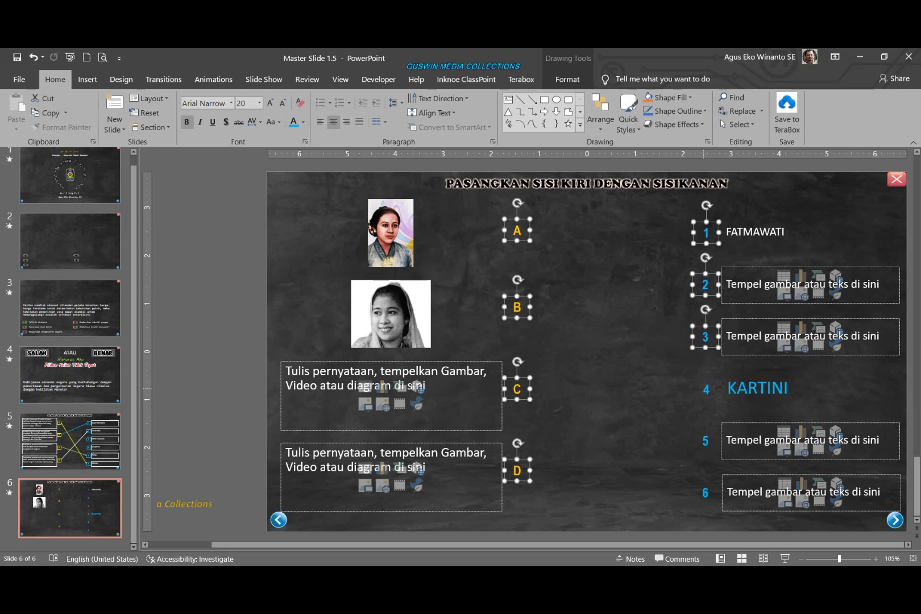
pyautogui.keyDown('shift'); pyautogui.click(706, 389); pyautogui.keyUp('shift')
pyautogui.keyDown('shift'); pyautogui.click(705, 441); pyautogui.keyUp('shift')
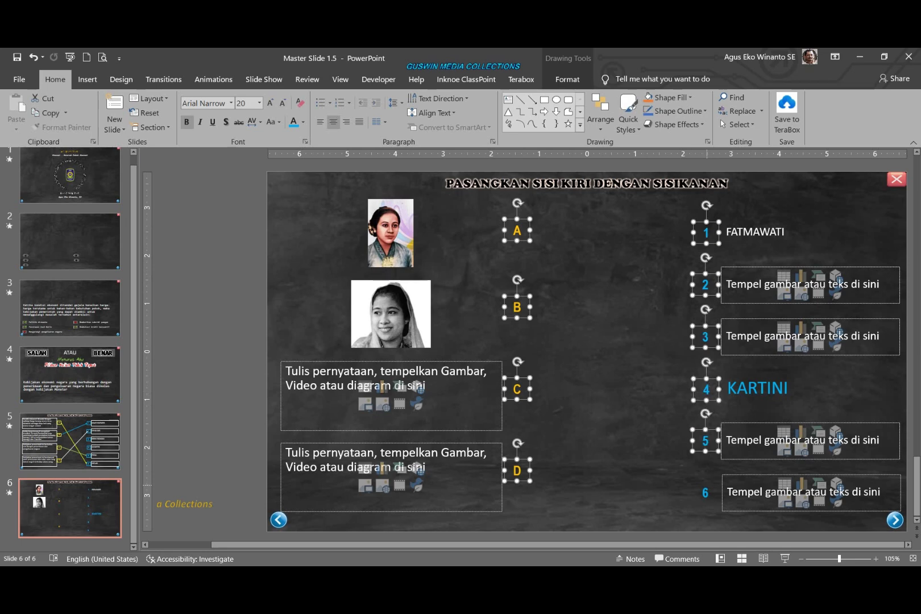
pyautogui.keyDown('shift'); pyautogui.click(704, 492); pyautogui.keyUp('shift')
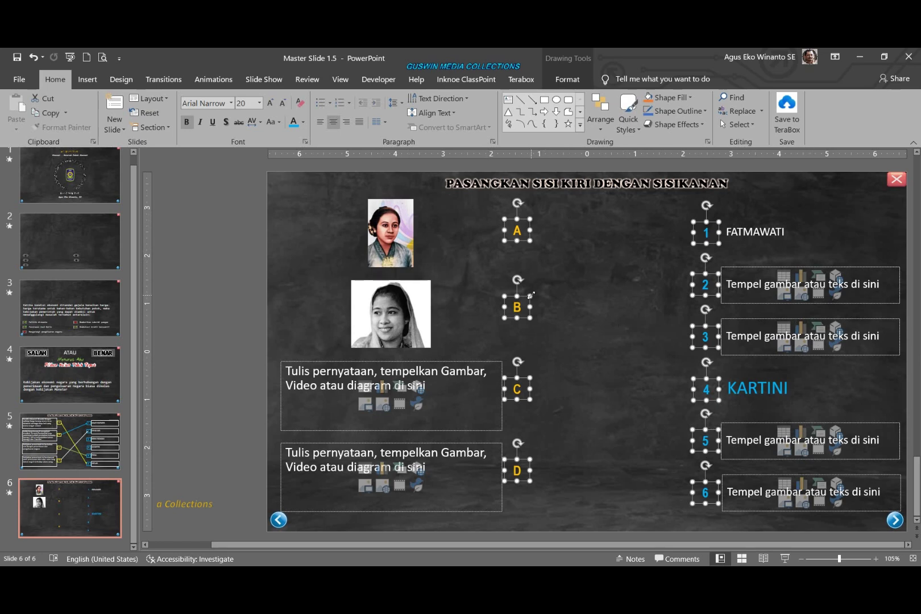
pyautogui.click(571, 79)
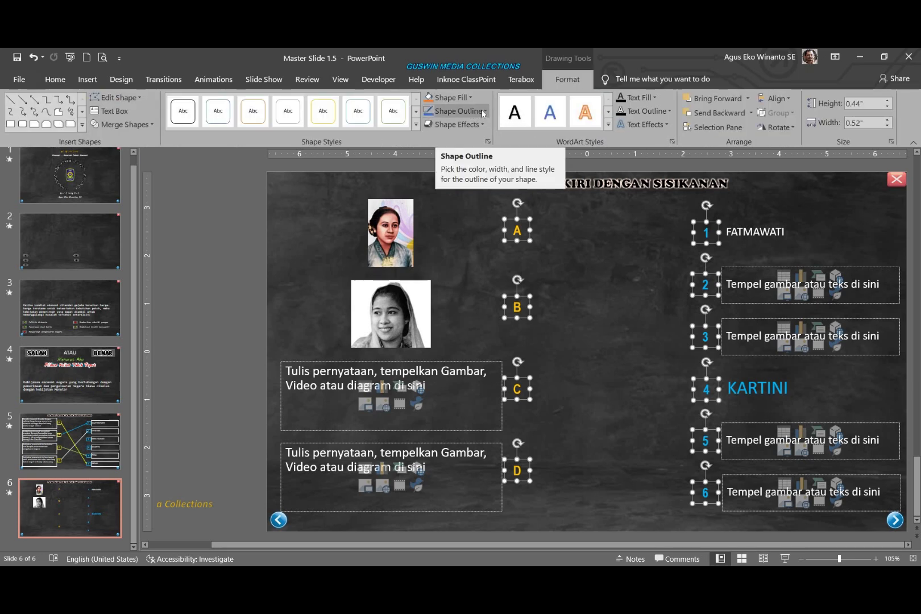
pyautogui.click(485, 112)
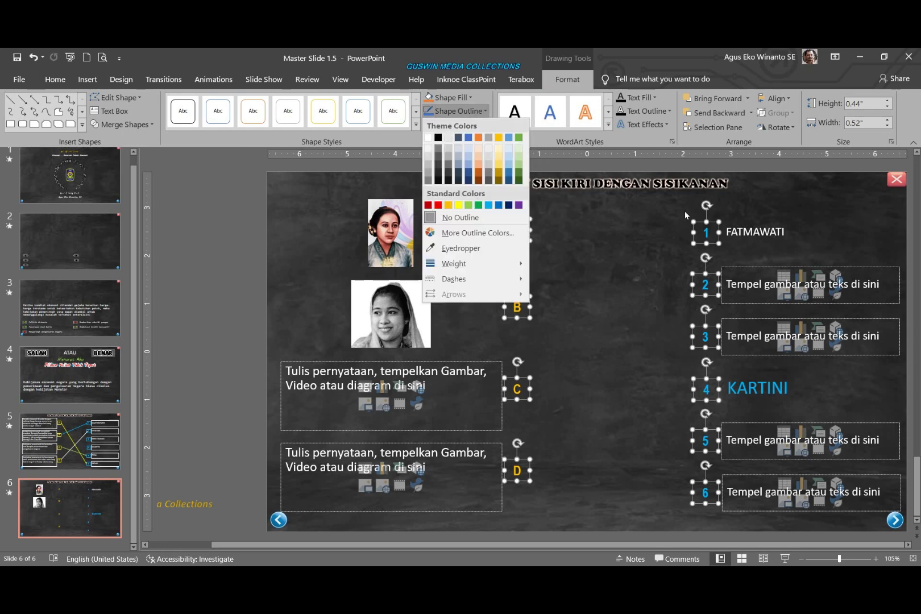
pyautogui.click(458, 203)
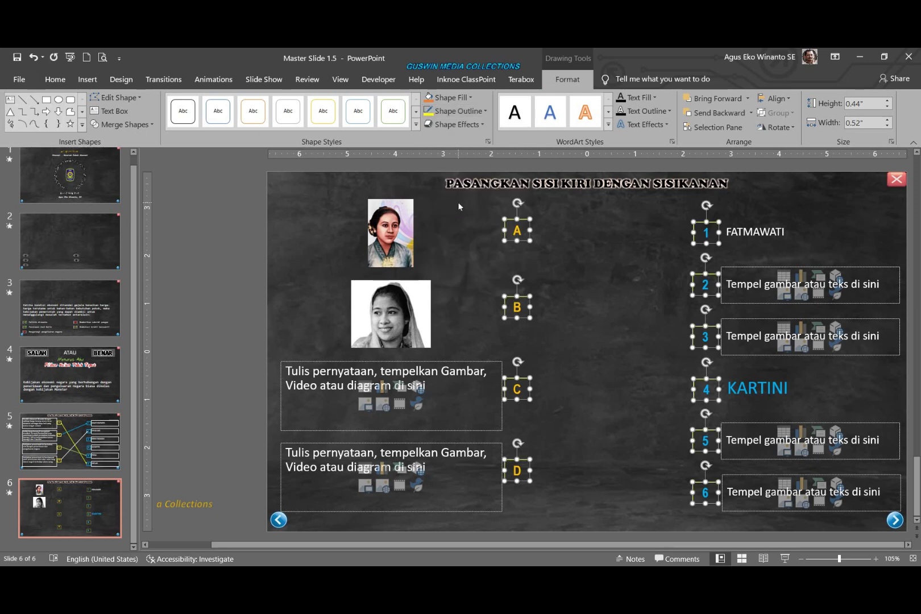
# - Set the outline weight of all label boxes to 2¼ pt and check slide 6 in Reading View
pyautogui.click(458, 111)
pyautogui.moveTo(486, 268)
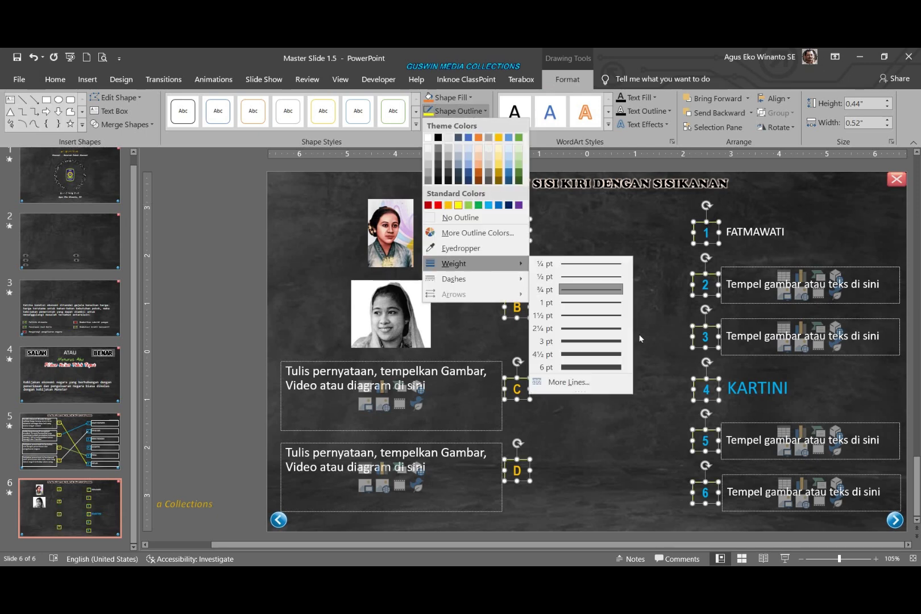
pyautogui.click(602, 324)
pyautogui.click(603, 322)
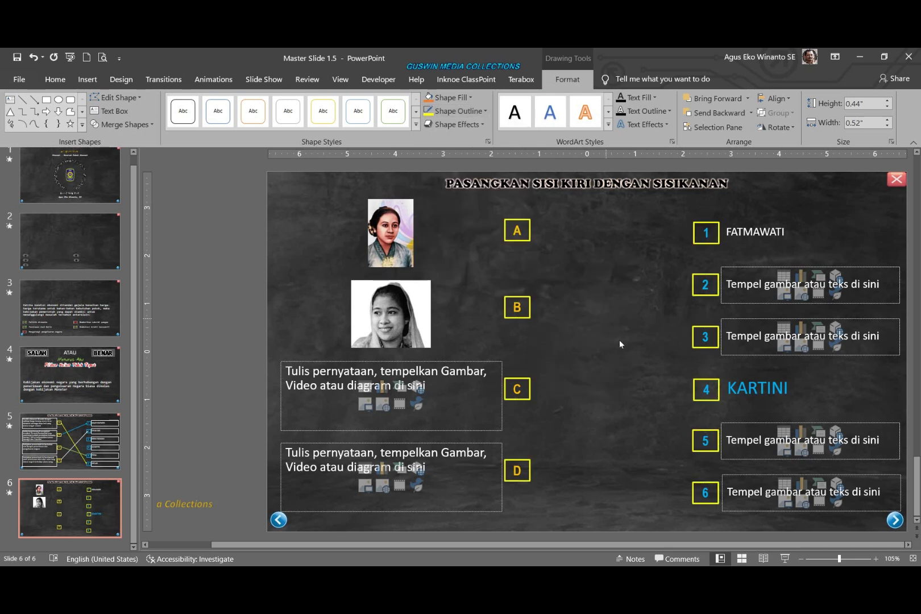
pyautogui.click(785, 559)
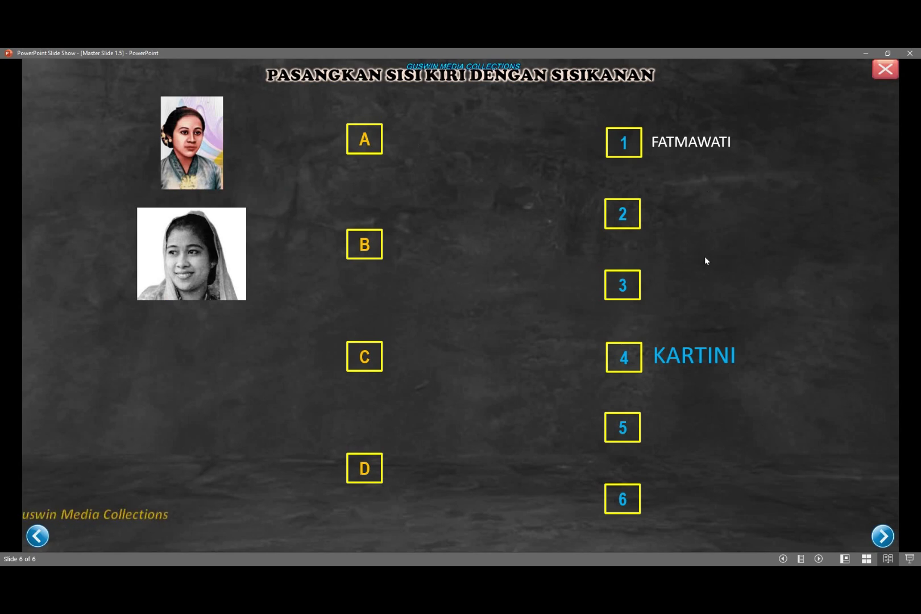
pyautogui.press('Escape')
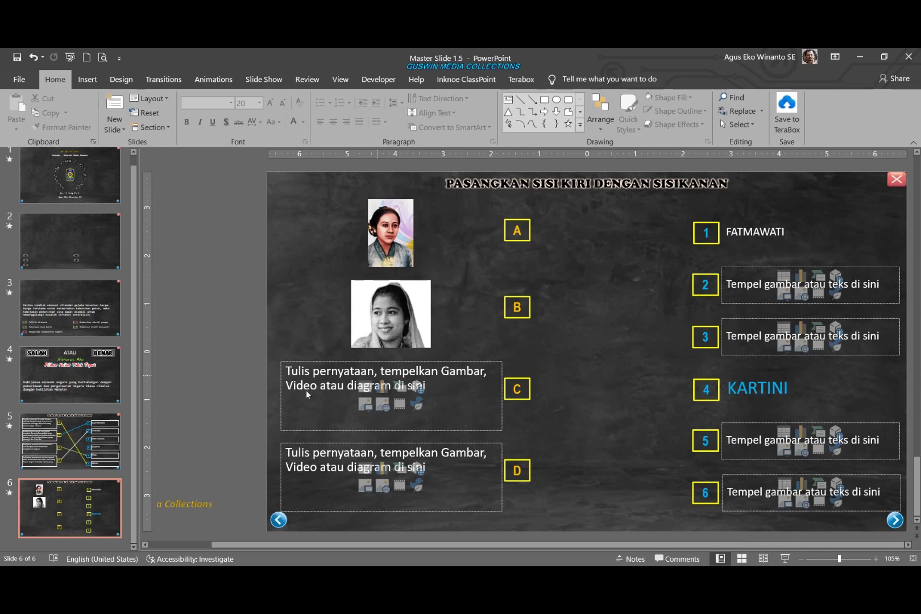
# - Duplicate slide 5 and undo the duplication
pyautogui.click(54, 445)
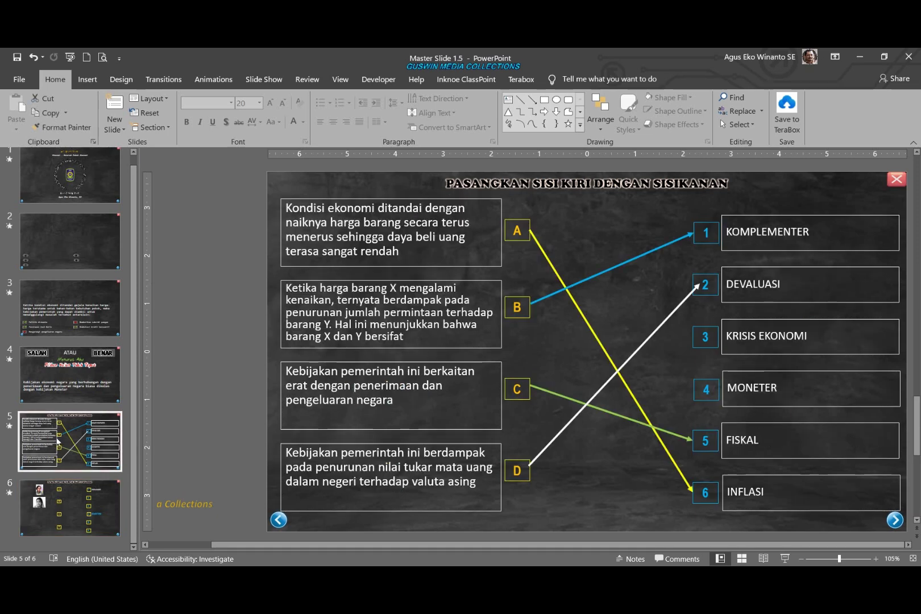
pyautogui.rightClick(57, 441)
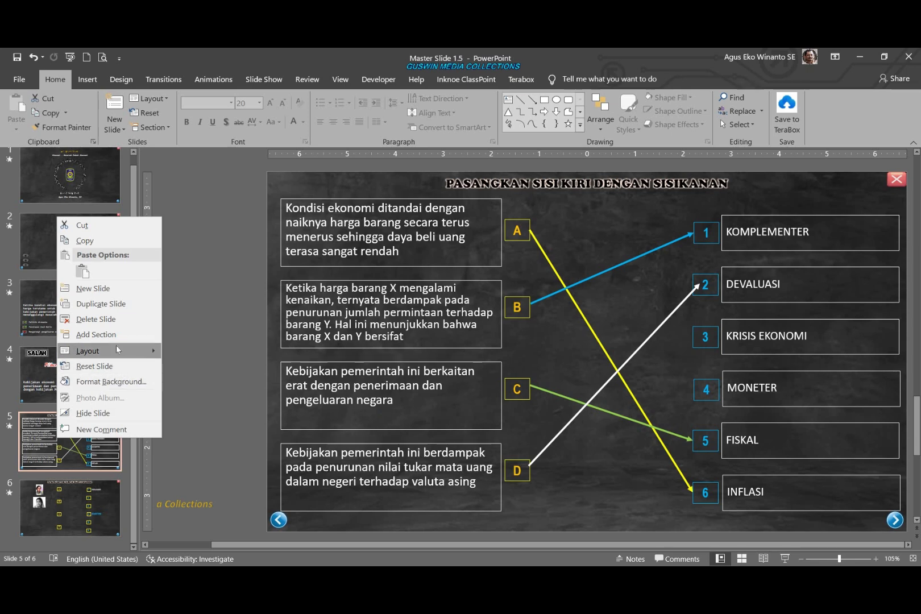
pyautogui.click(117, 305)
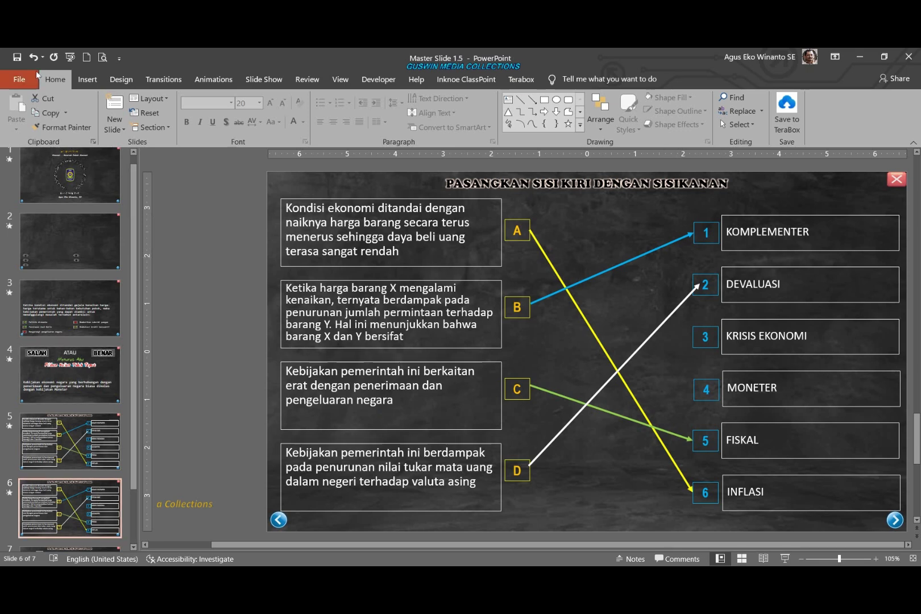
pyautogui.hotkey('ctrl', 'z')
pyautogui.scroll(-2, 91, 295)
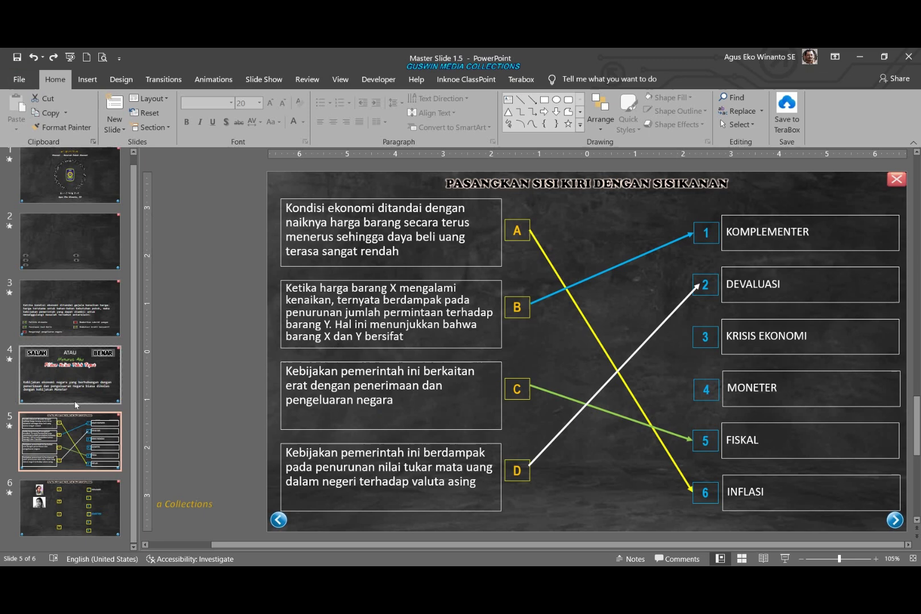
# - Draw a straight arrow on slide 6 from box A to box 4 beside KARTINI
pyautogui.click(79, 509)
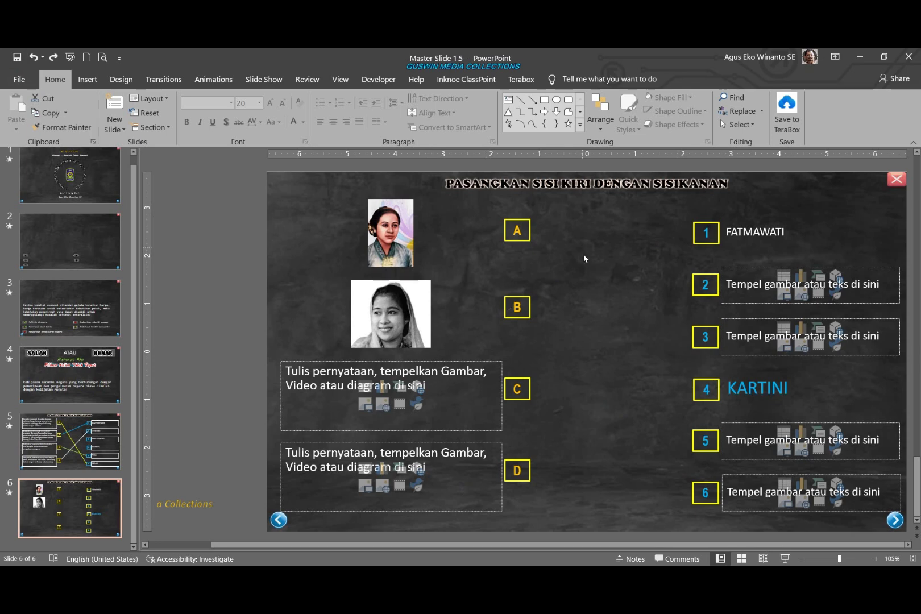
pyautogui.click(88, 80)
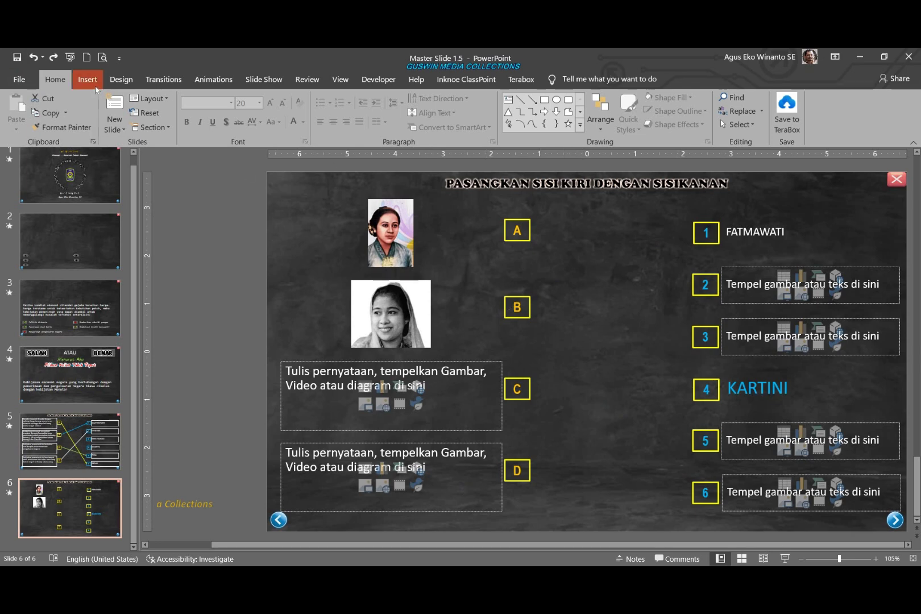
pyautogui.click(188, 110)
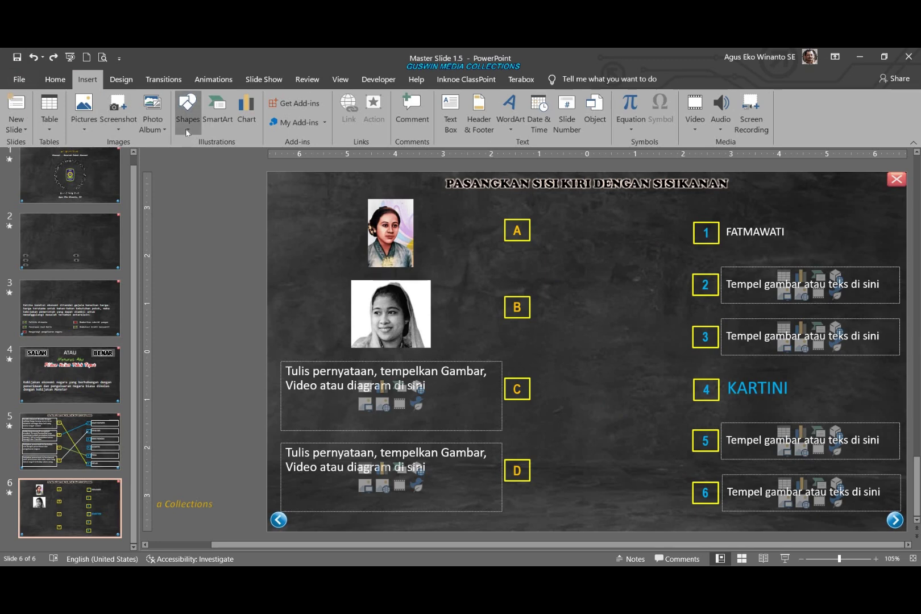
pyautogui.click(208, 166)
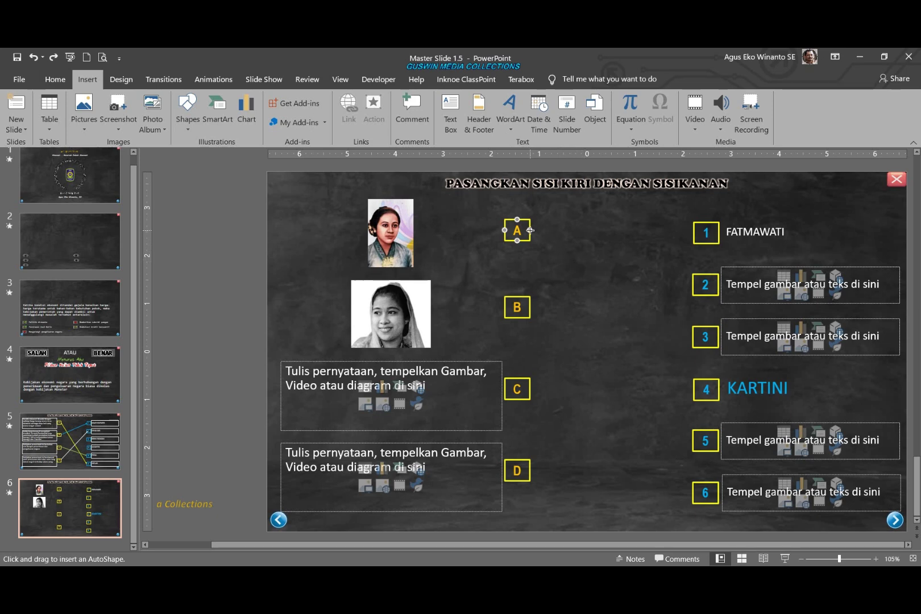
pyautogui.moveTo(530, 231)
pyautogui.mouseDown()
pyautogui.moveTo(597, 315)
pyautogui.moveTo(693, 389)
pyautogui.mouseUp()
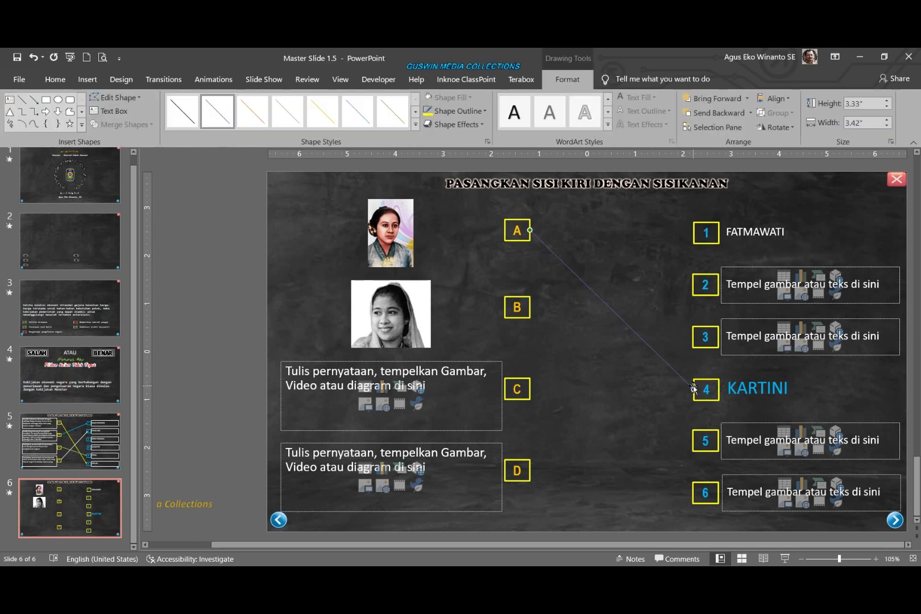
# - Give the arrow from A to 4 a yellow outline of 1½ pt and check it in Reading View
pyautogui.click(435, 123)
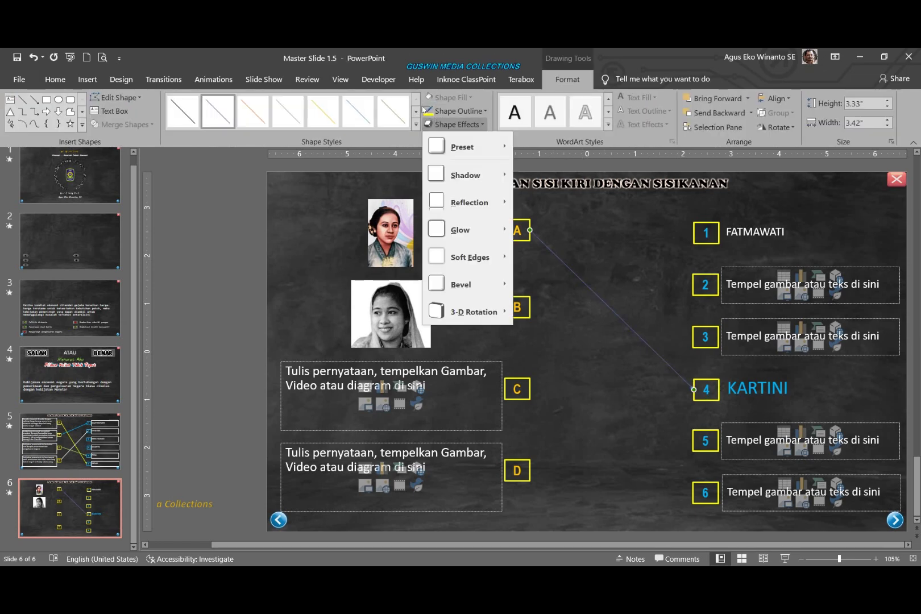
pyautogui.click(449, 111)
pyautogui.click(485, 111)
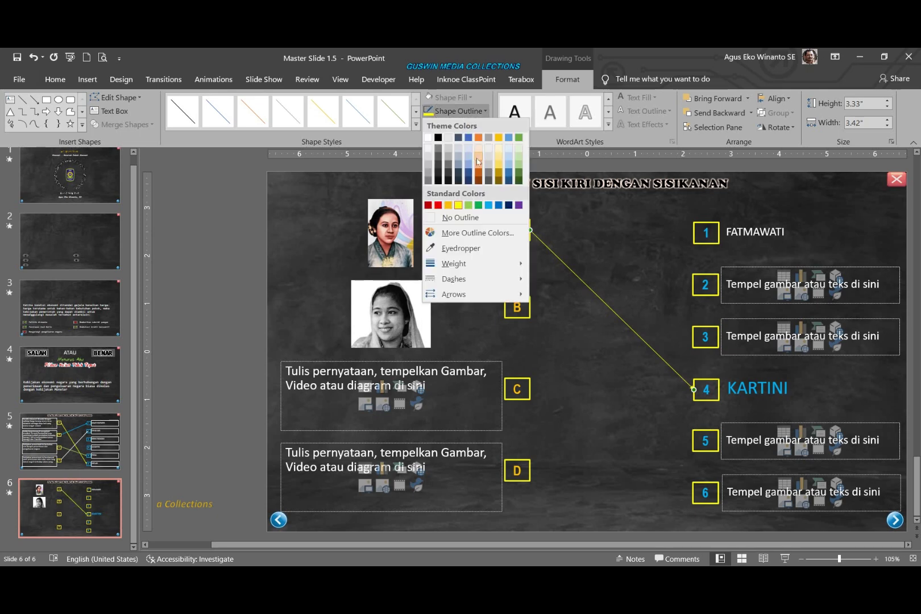
pyautogui.moveTo(495, 264)
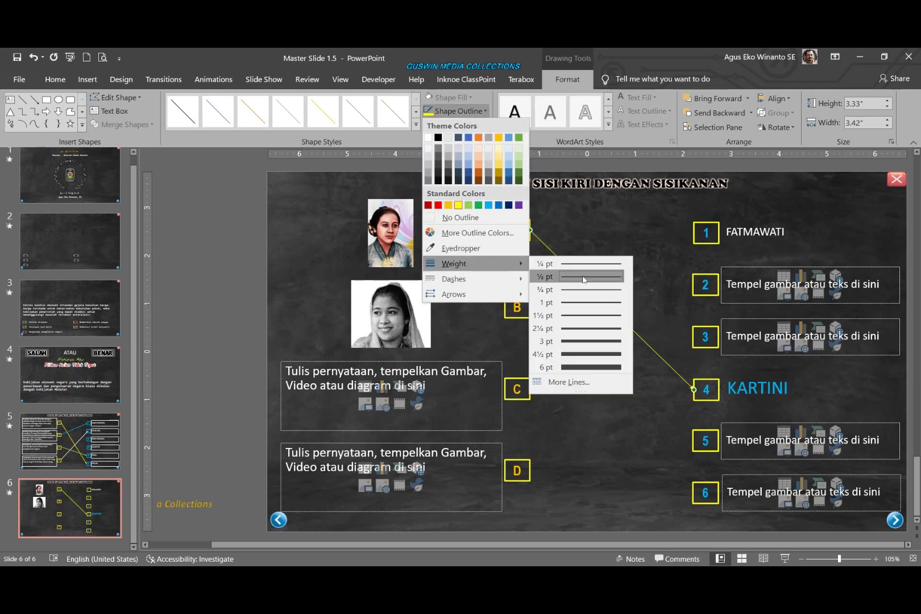
pyautogui.click(599, 316)
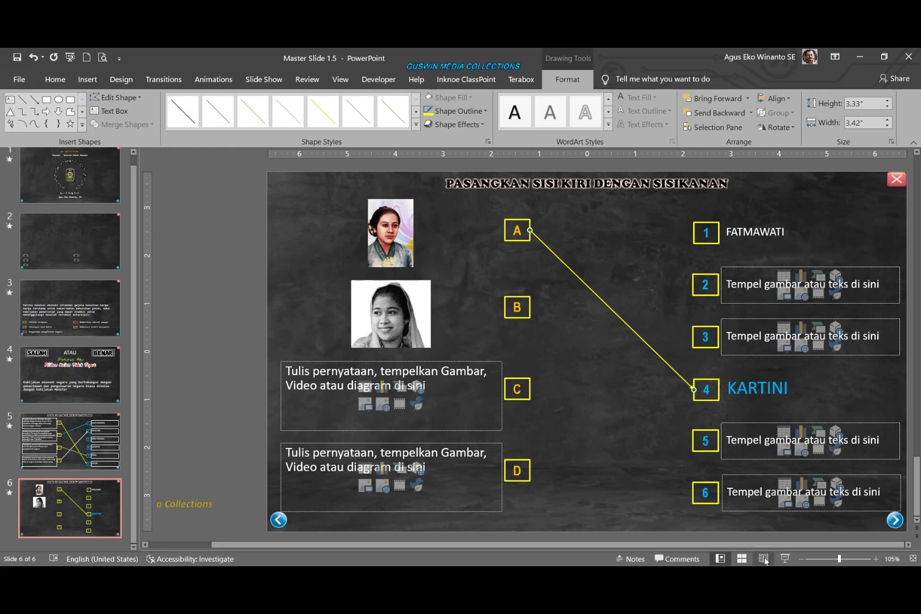
pyautogui.click(764, 559)
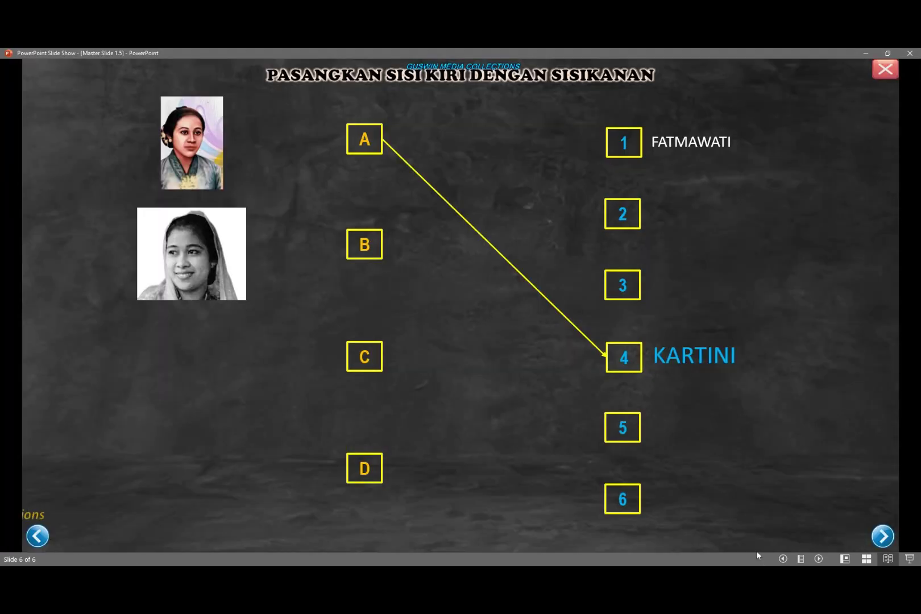
pyautogui.press('Escape')
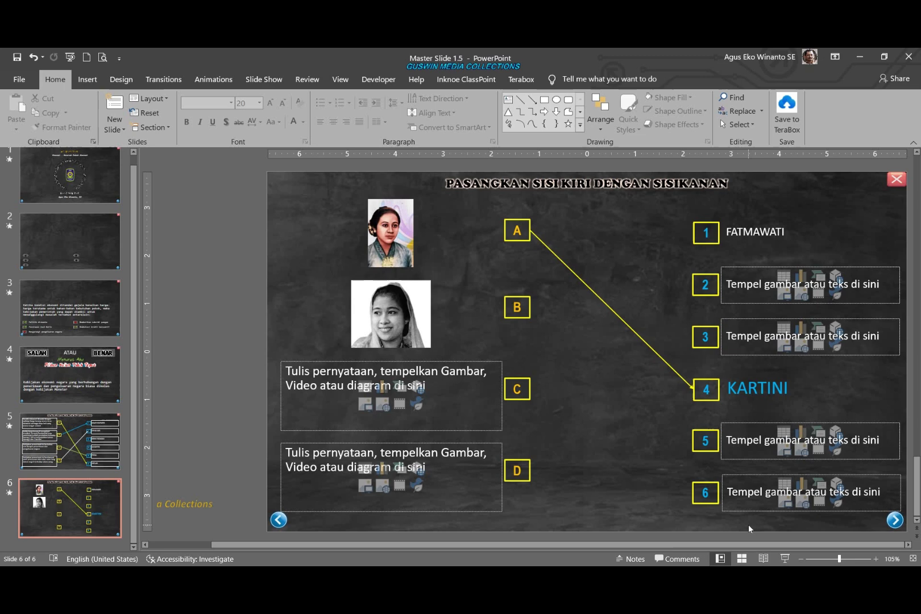
# - Apply a Wipe animation running from left to right to the A-to-4 arrow, with the Animation Pane shown, and preview it in Reading View
pyautogui.click(602, 303)
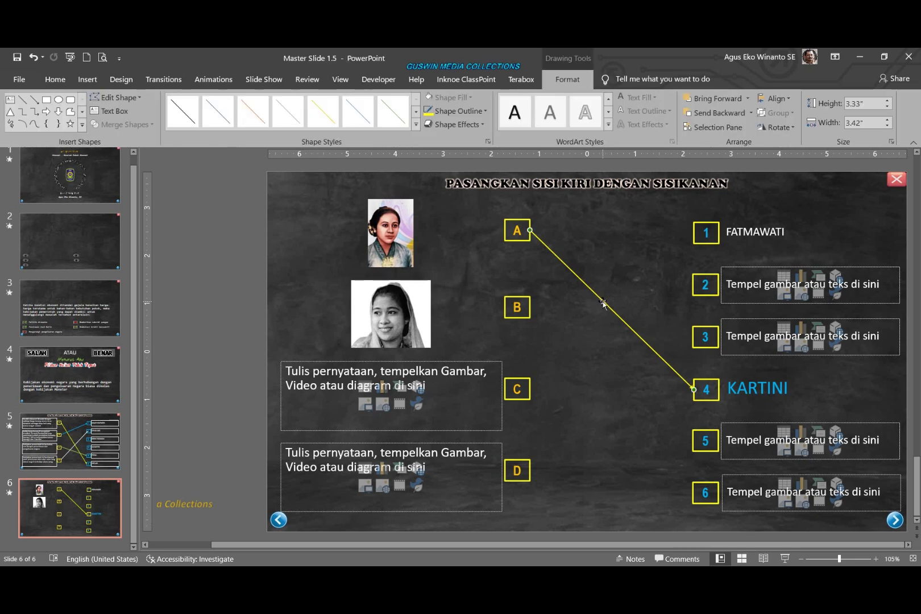
pyautogui.click(203, 83)
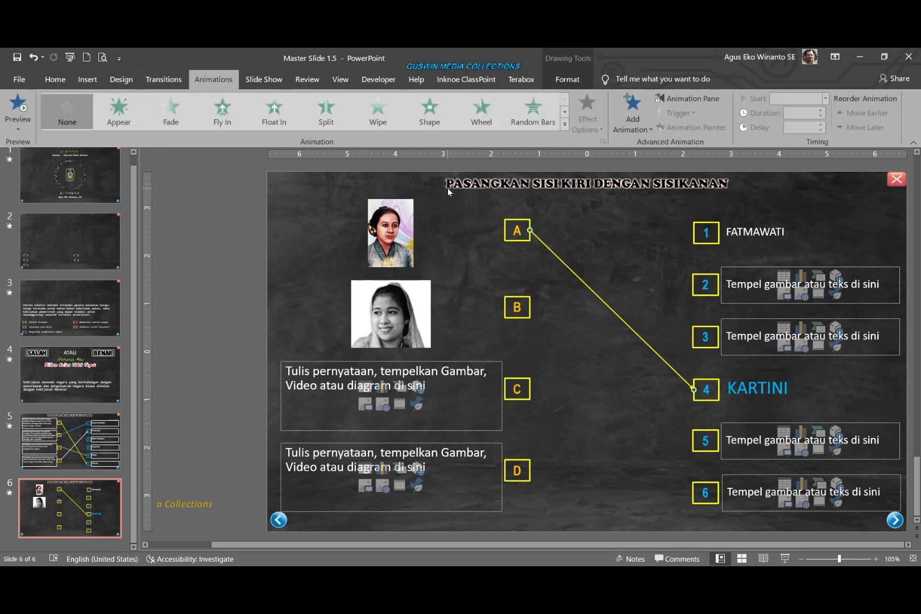
pyautogui.click(686, 98)
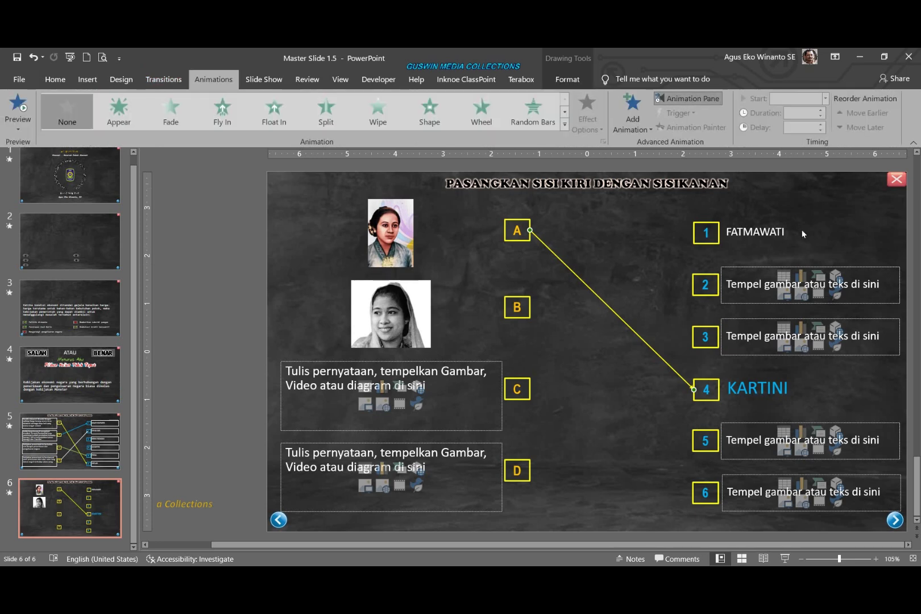
pyautogui.moveTo(755, 235); pyautogui.dragTo(828, 235)
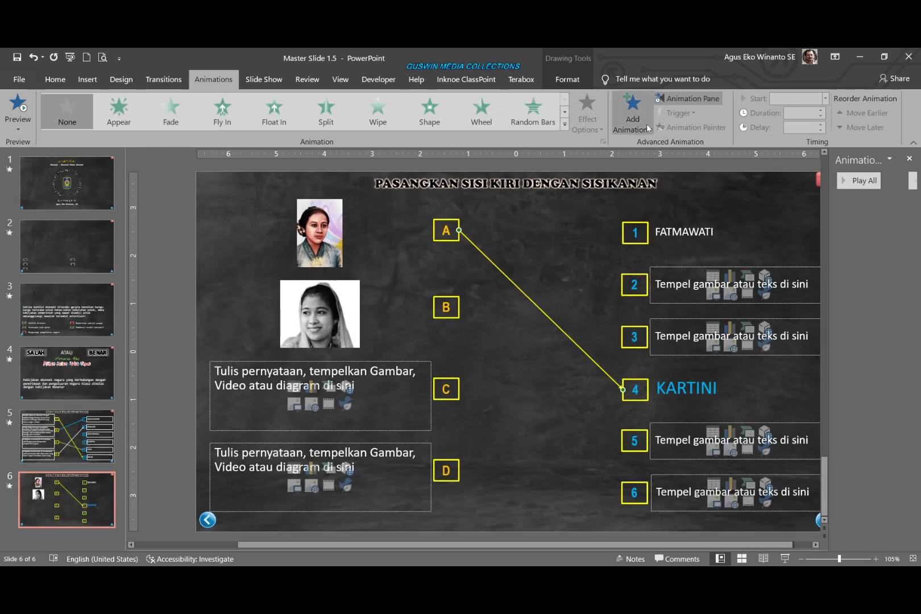
pyautogui.click(374, 118)
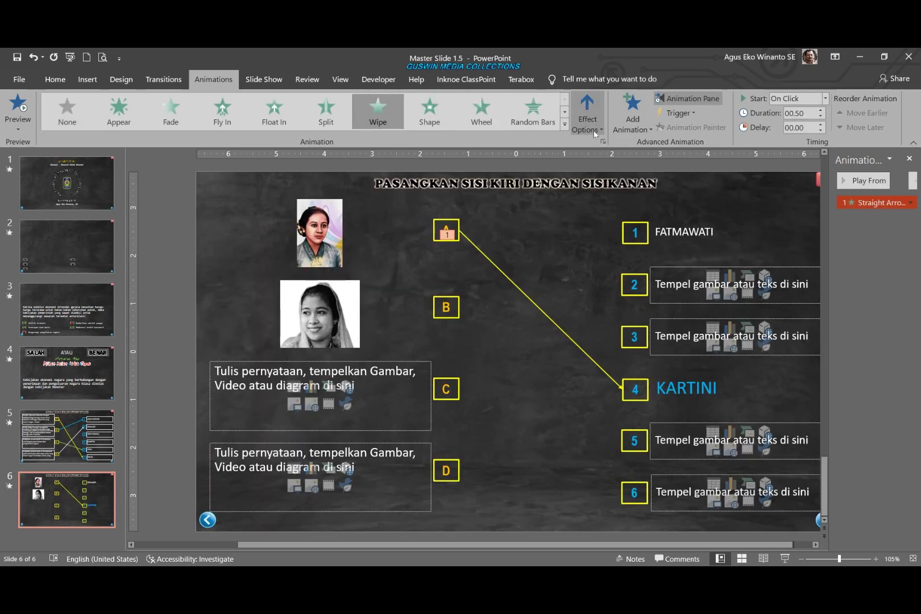
pyautogui.click(588, 119)
pyautogui.click(617, 189)
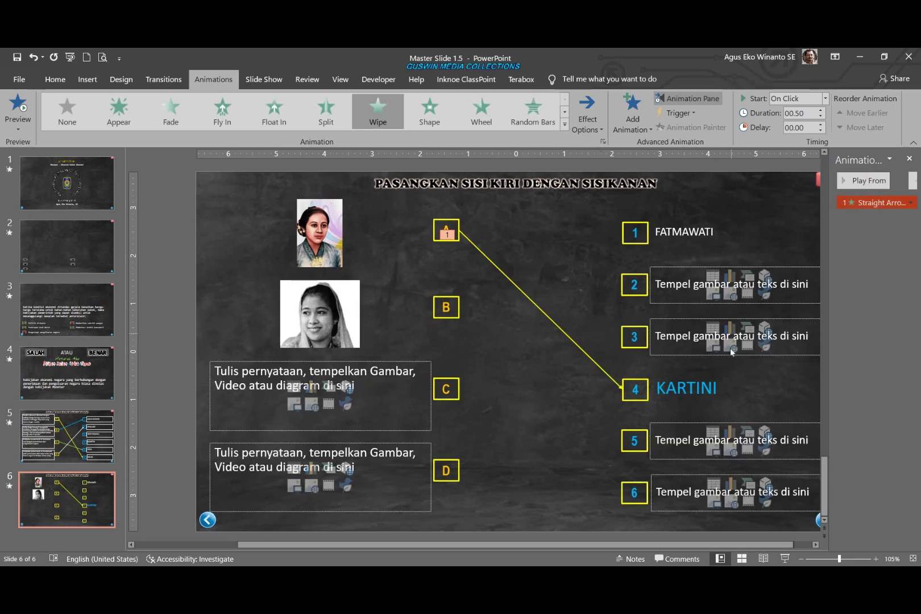
pyautogui.click(766, 560)
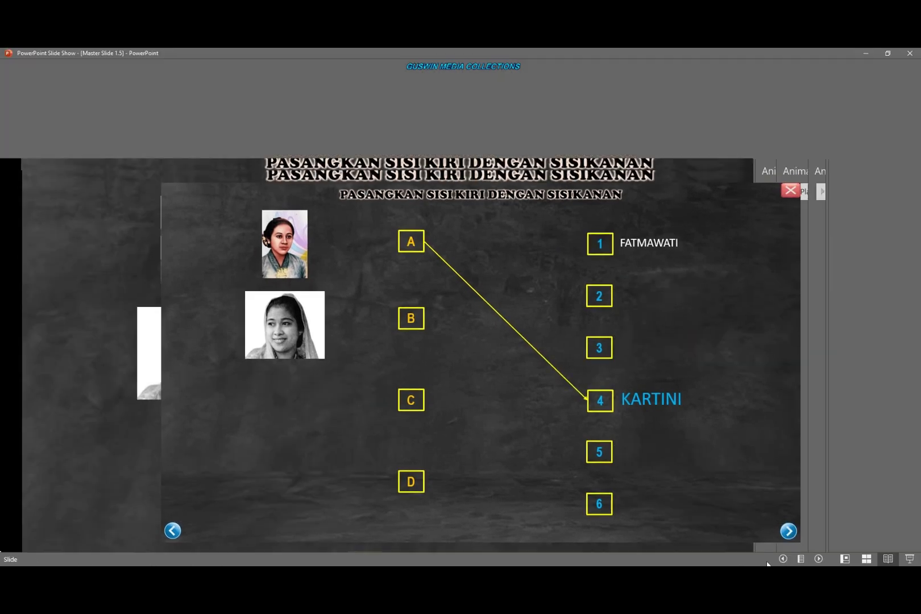
pyautogui.press('Escape')
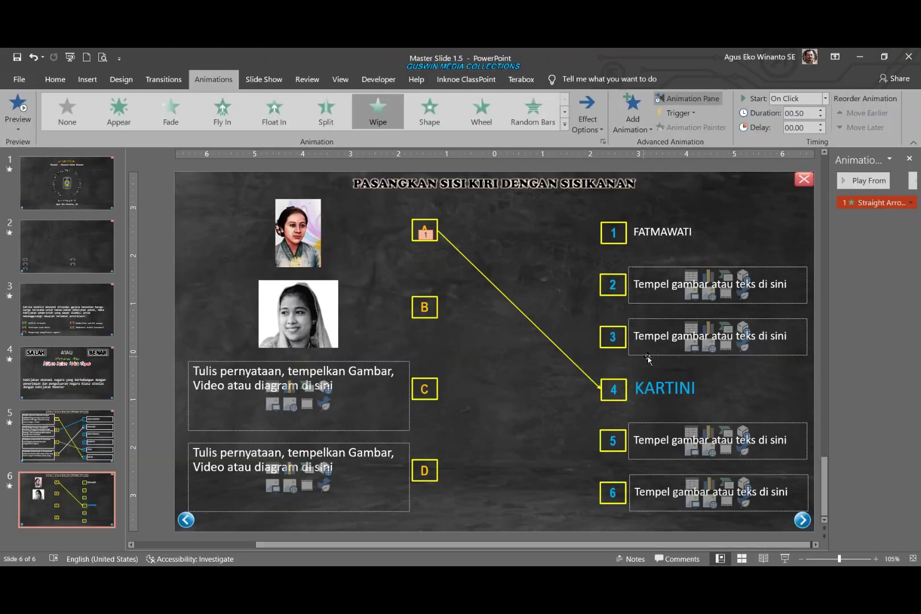
# - Set the arrow's Wipe animation to start on click of Text Placeholder 1: A
pyautogui.click(575, 363)
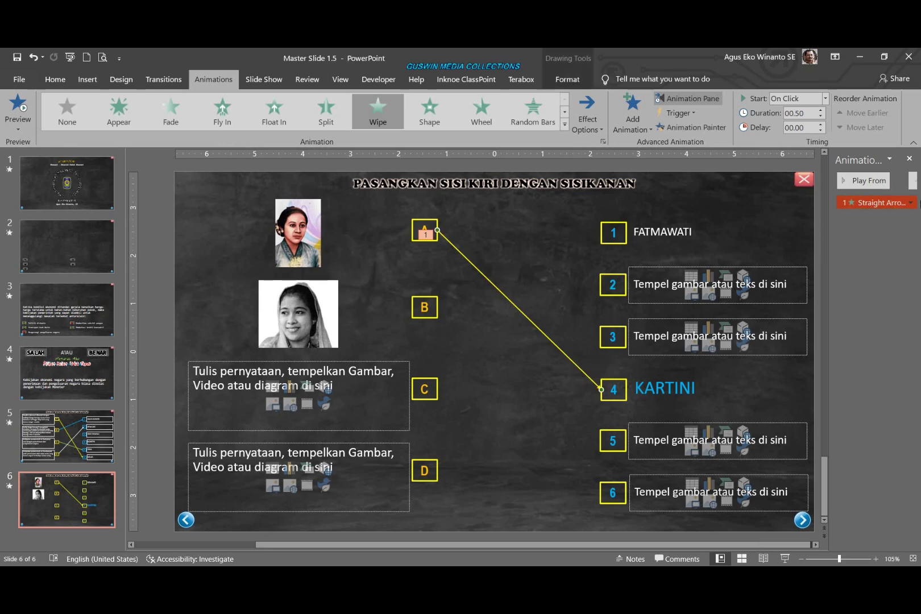
pyautogui.click(911, 202)
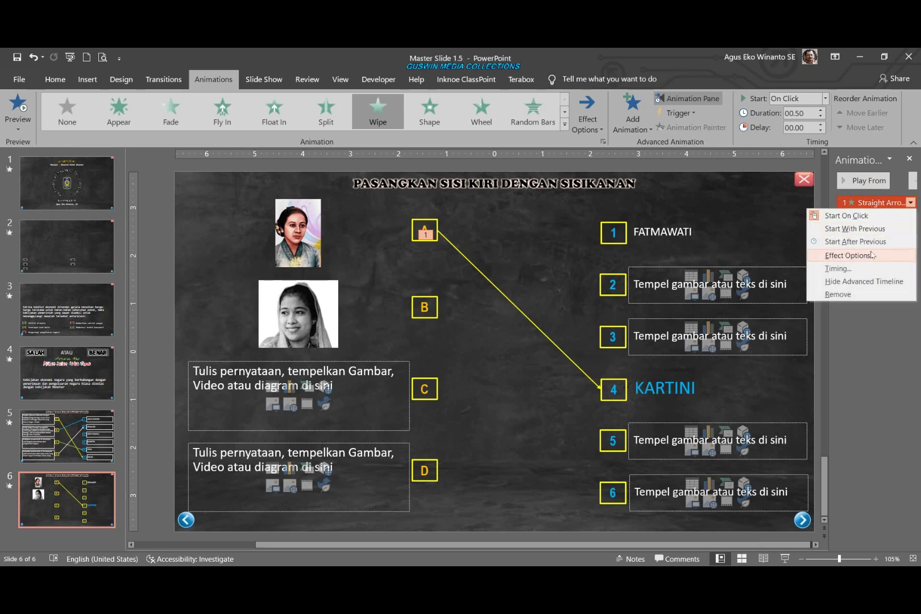
pyautogui.click(848, 272)
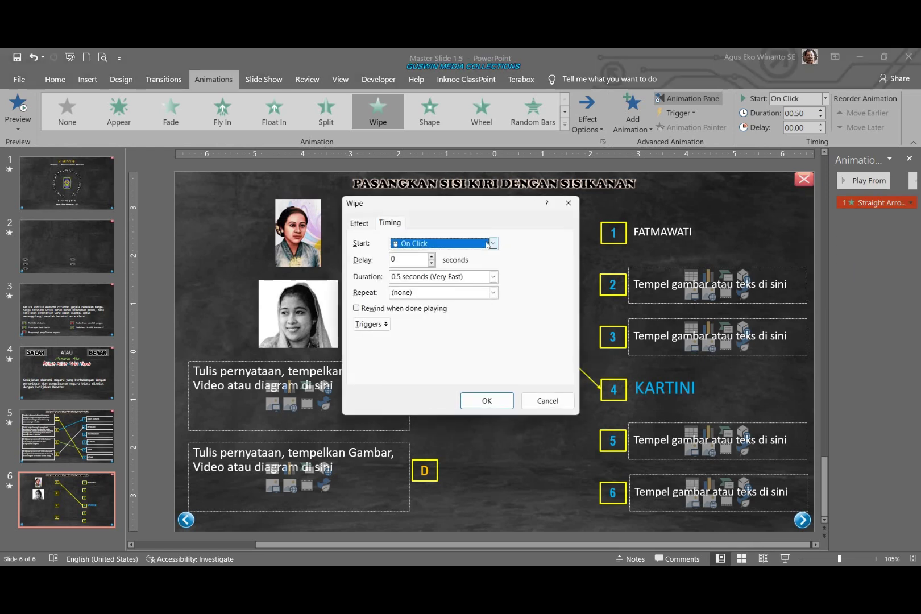
pyautogui.moveTo(494, 204); pyautogui.dragTo(824, 152)
pyautogui.click(701, 273)
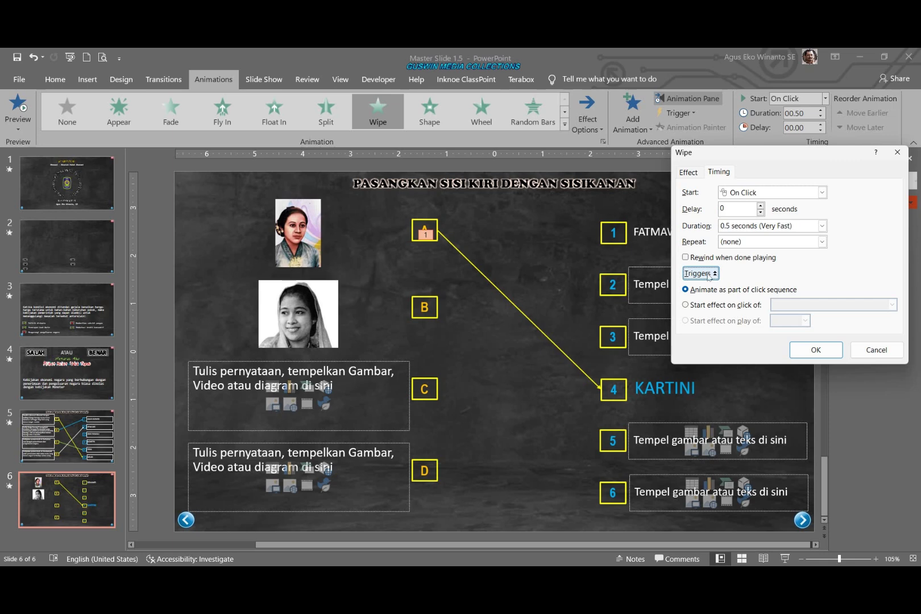
pyautogui.click(730, 307)
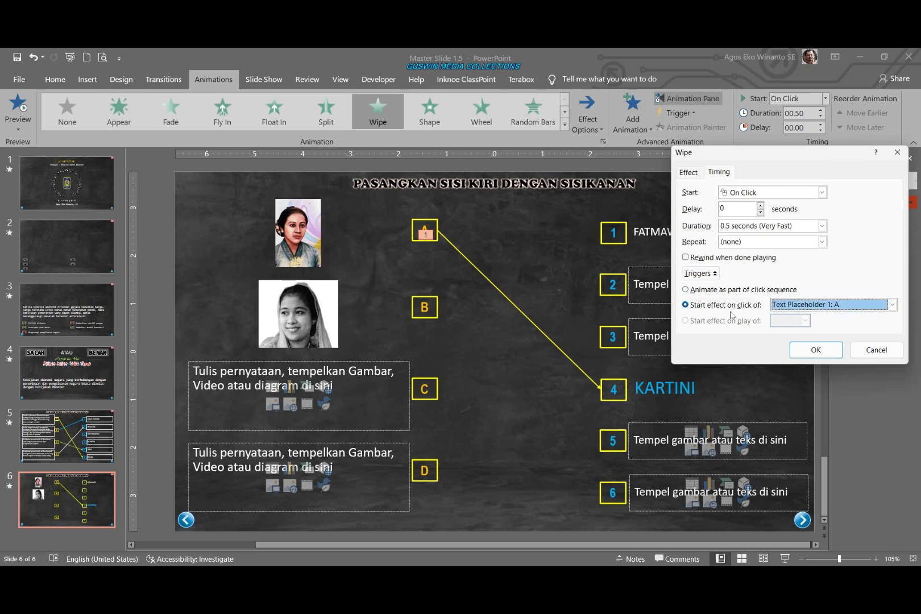
pyautogui.click(815, 350)
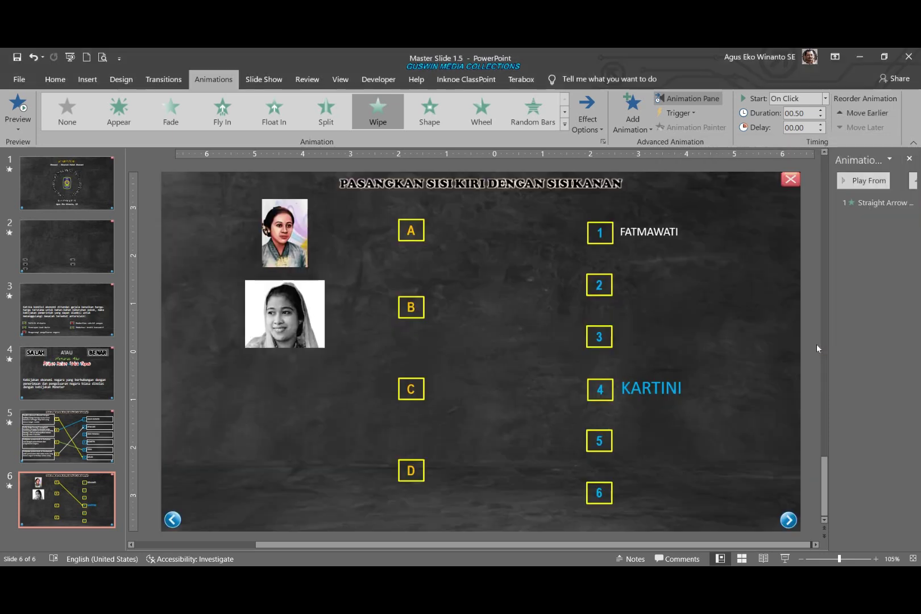
# - Test the arrow's trigger on box A in Reading View and return to editing
pyautogui.click(764, 559)
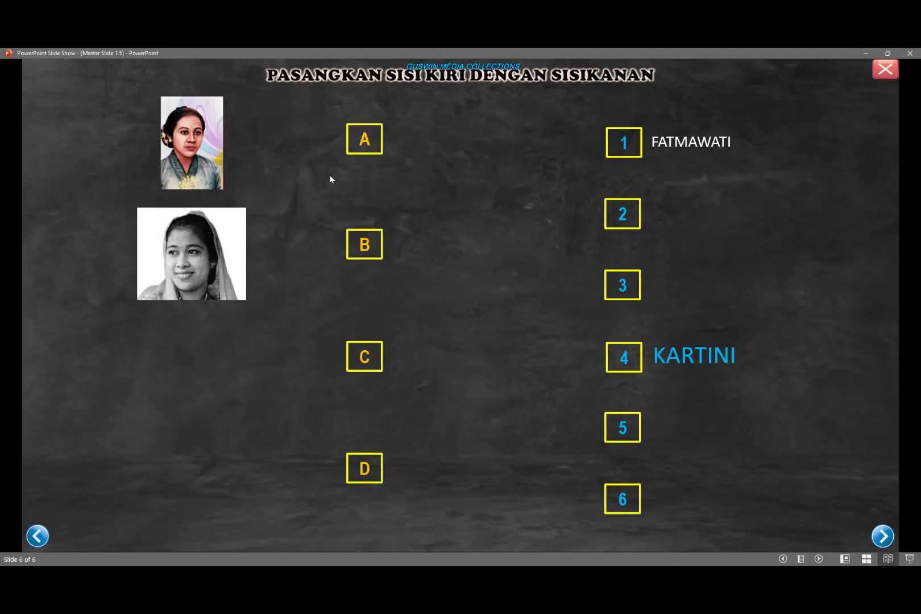
pyautogui.click(368, 143)
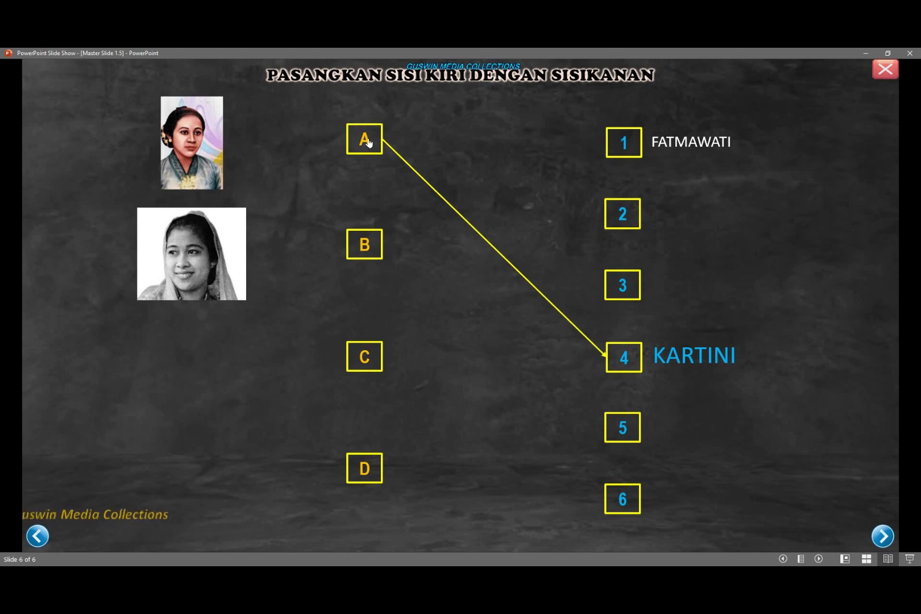
pyautogui.press('Escape')
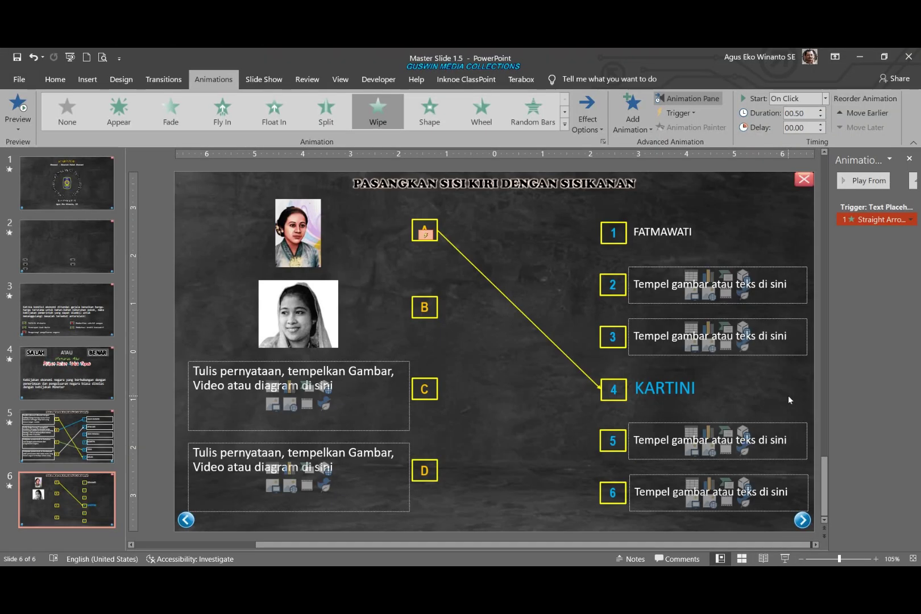
# - Copy the animated arrow to start at box B and attach its arrowhead to box 1 beside FATMAWATI
pyautogui.click(301, 323)
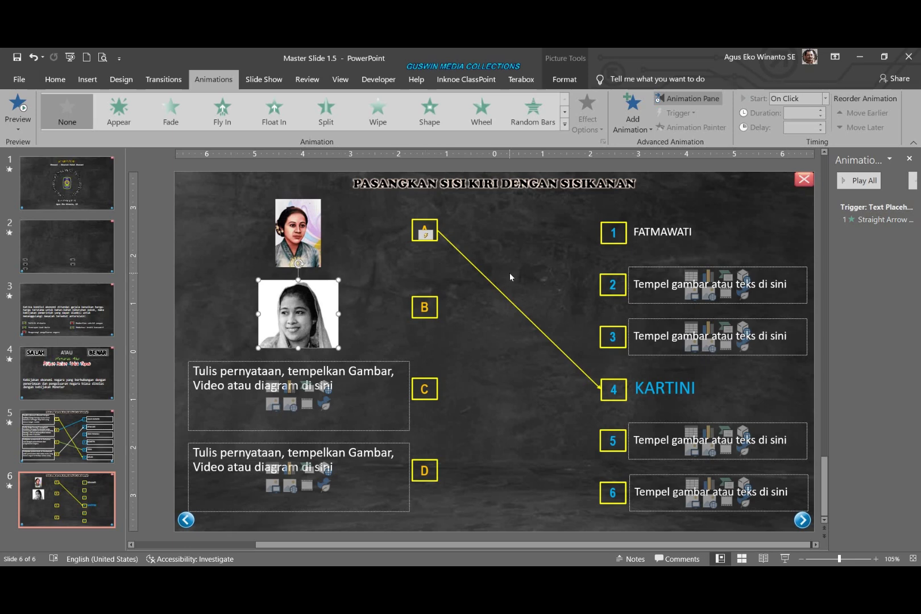
pyautogui.click(496, 286)
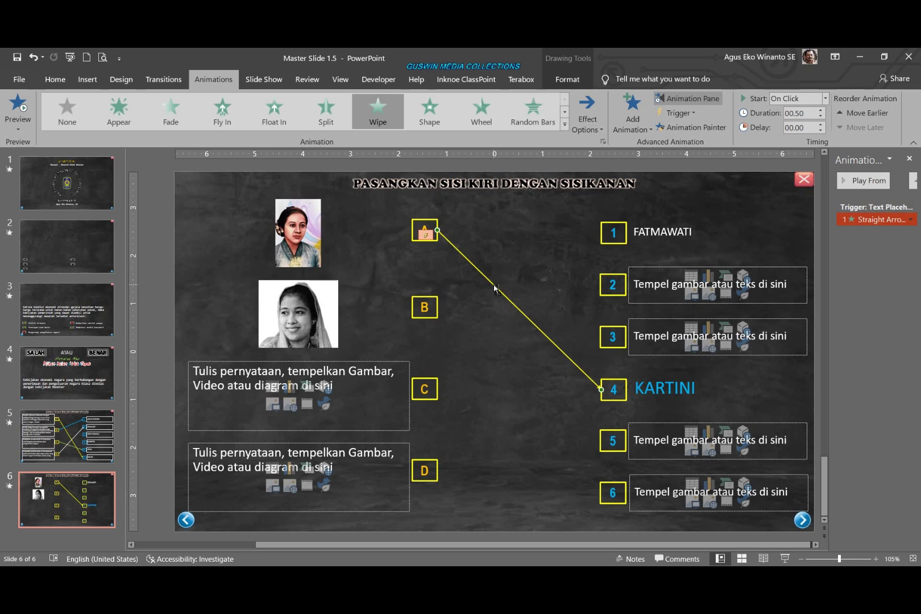
pyautogui.keyDown('ctrl'); pyautogui.moveTo(495, 297); pyautogui.dragTo(484, 359); pyautogui.keyUp('ctrl')
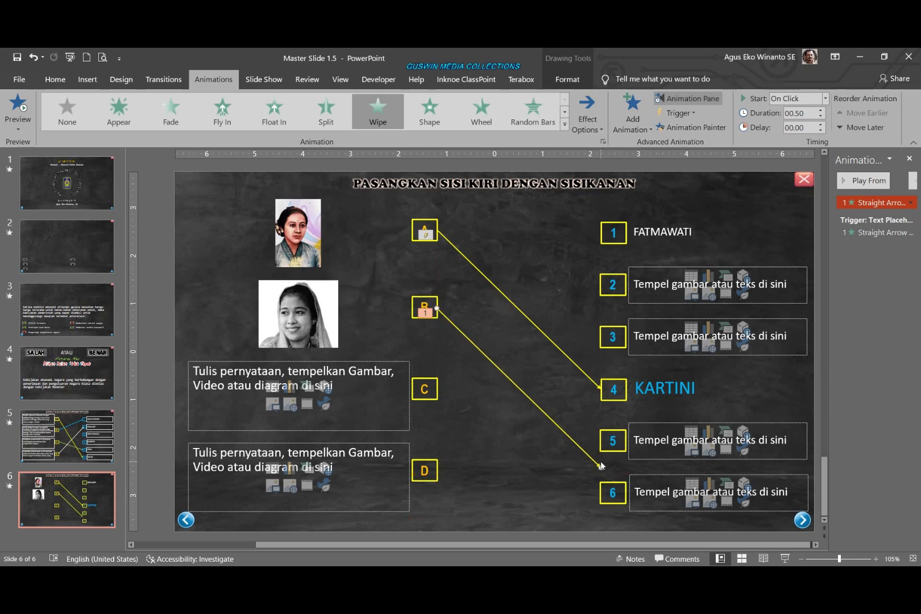
pyautogui.moveTo(601, 467); pyautogui.dragTo(600, 233)
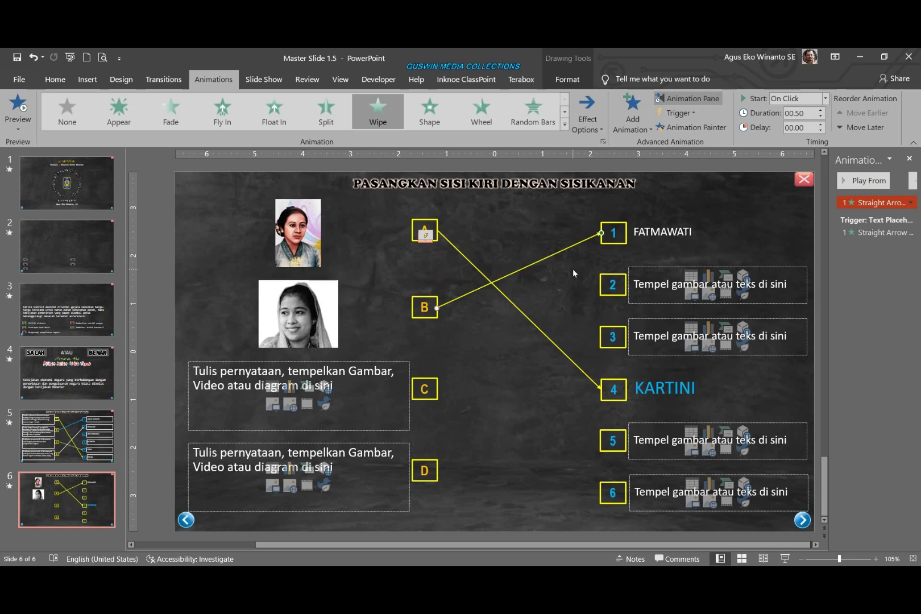
# - Change the outline colour of the arrow from B to 1 to light blue
pyautogui.click(567, 79)
pyautogui.click(465, 112)
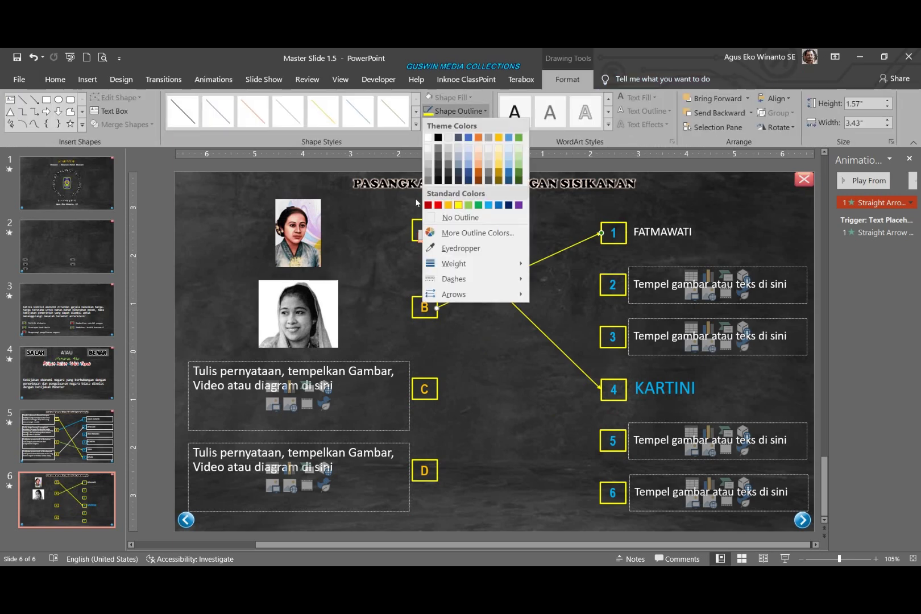
pyautogui.click(488, 208)
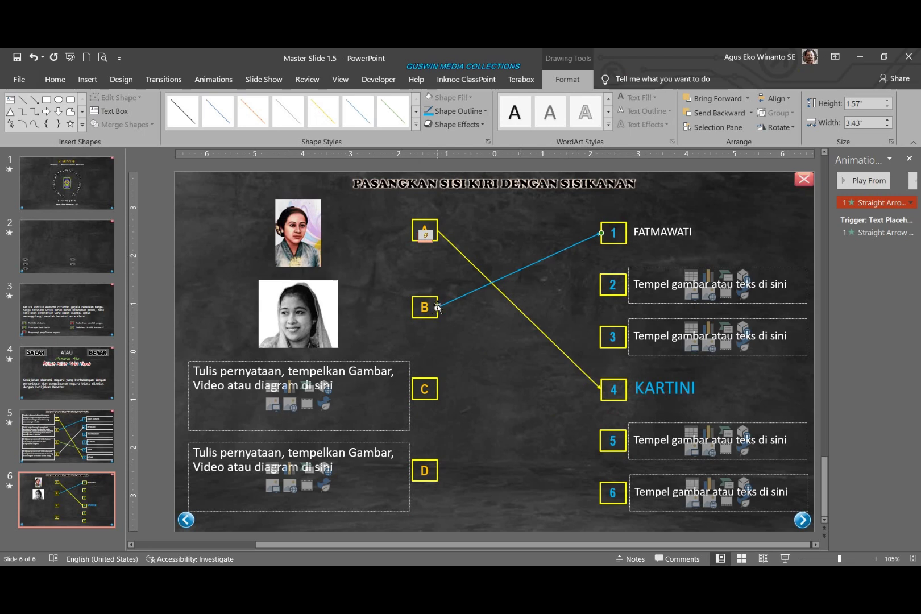
# - Set the blue arrow's Wipe animation to start on click of Text Placeholder 6: B
pyautogui.click(910, 203)
pyautogui.click(855, 269)
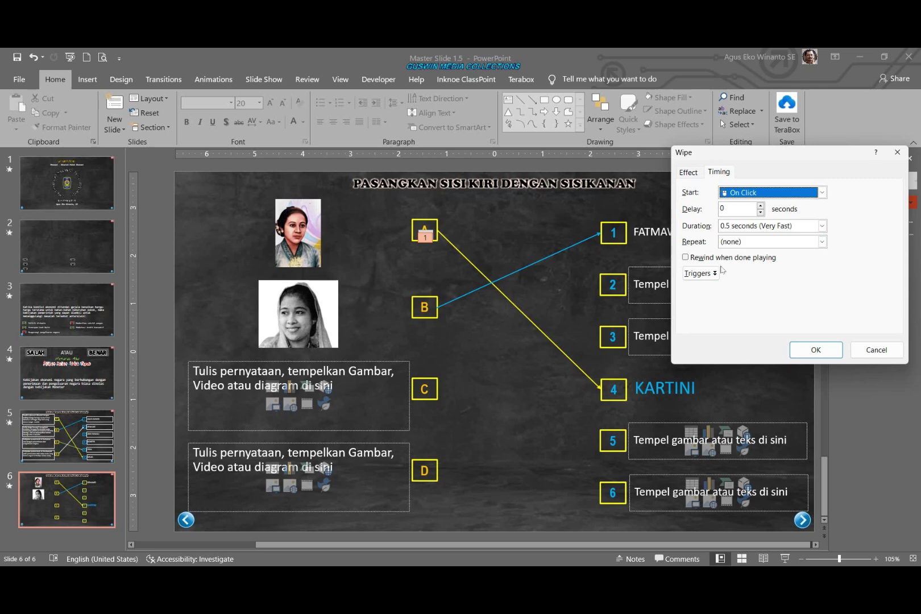
pyautogui.click(714, 274)
pyautogui.click(696, 306)
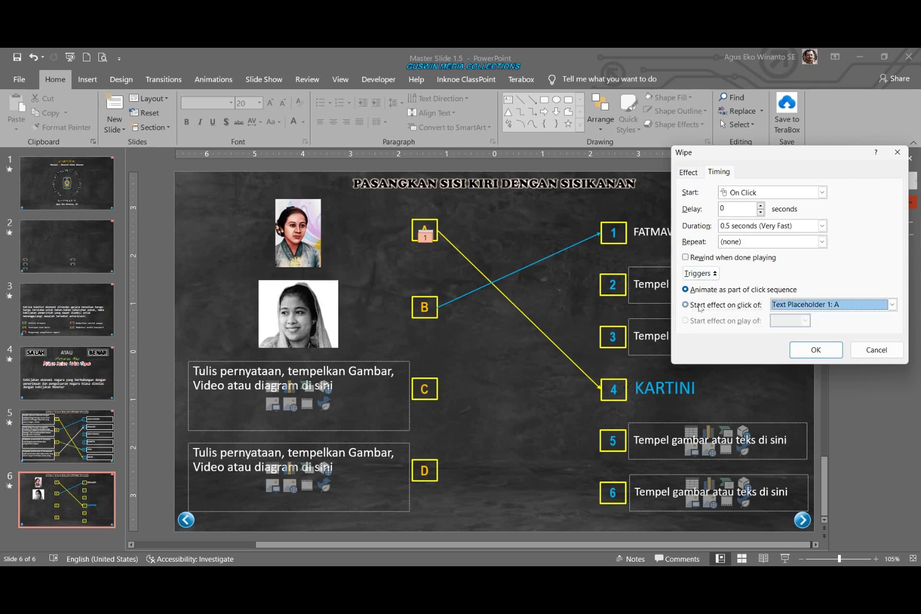
pyautogui.click(789, 305)
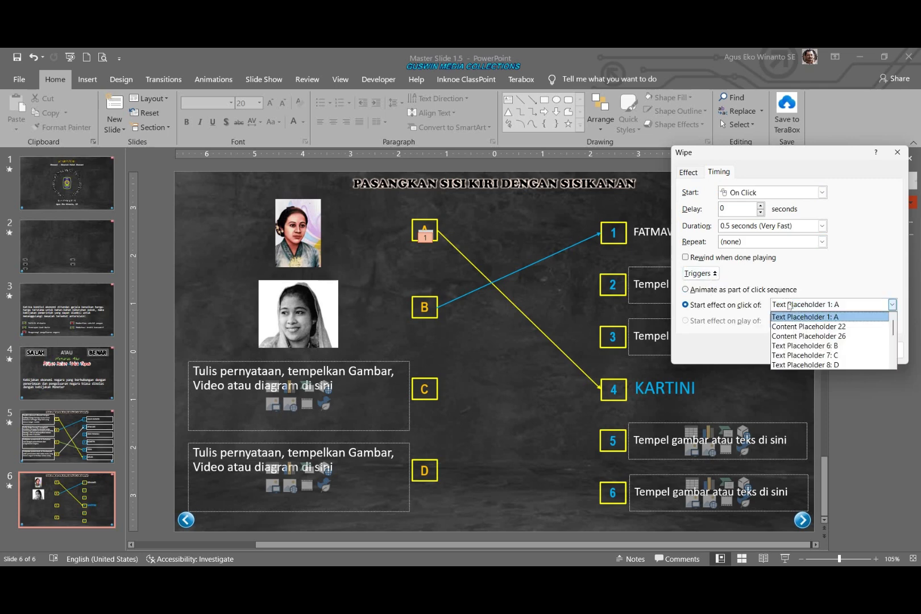
pyautogui.click(832, 347)
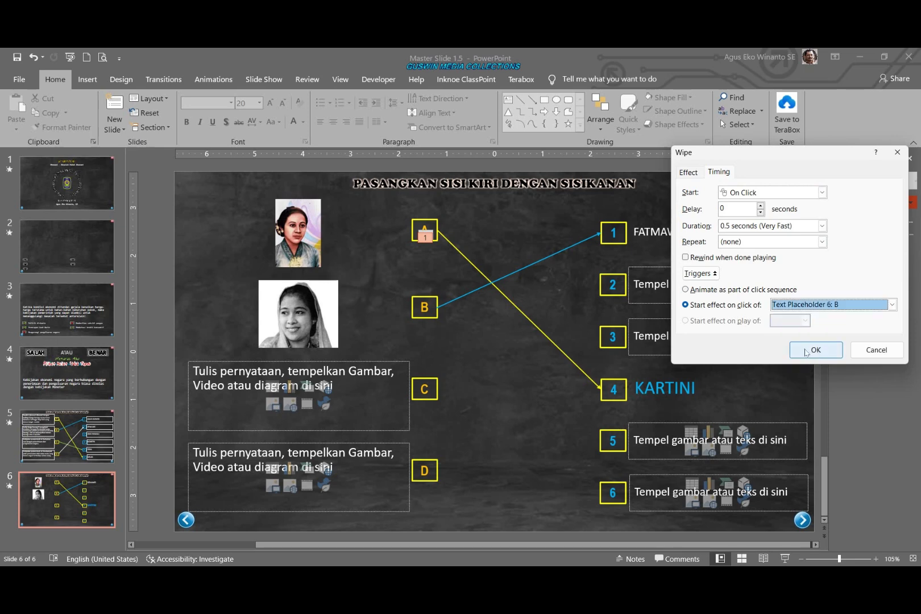
pyautogui.click(814, 350)
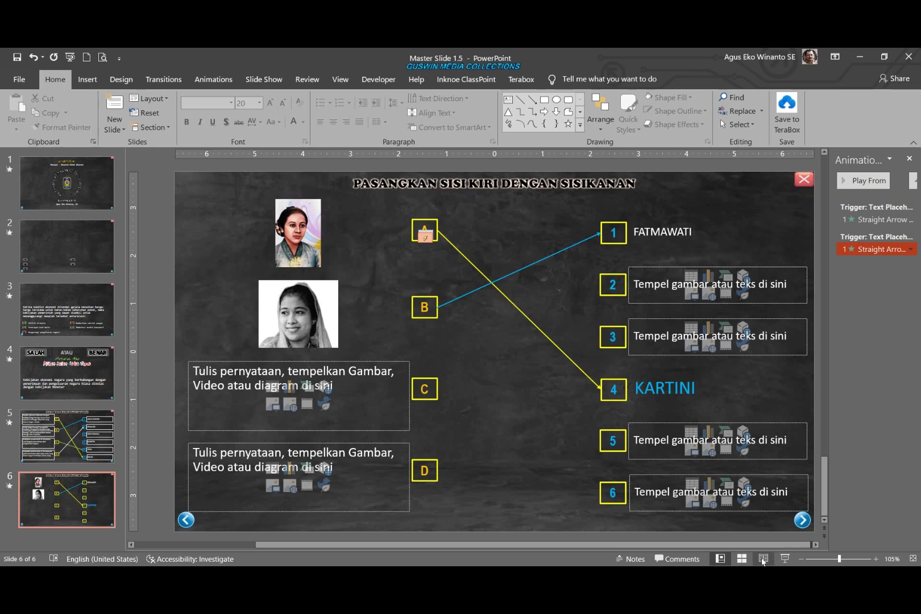
# - Test the arrow triggers on boxes B and A in Reading View and return to editing
pyautogui.click(766, 559)
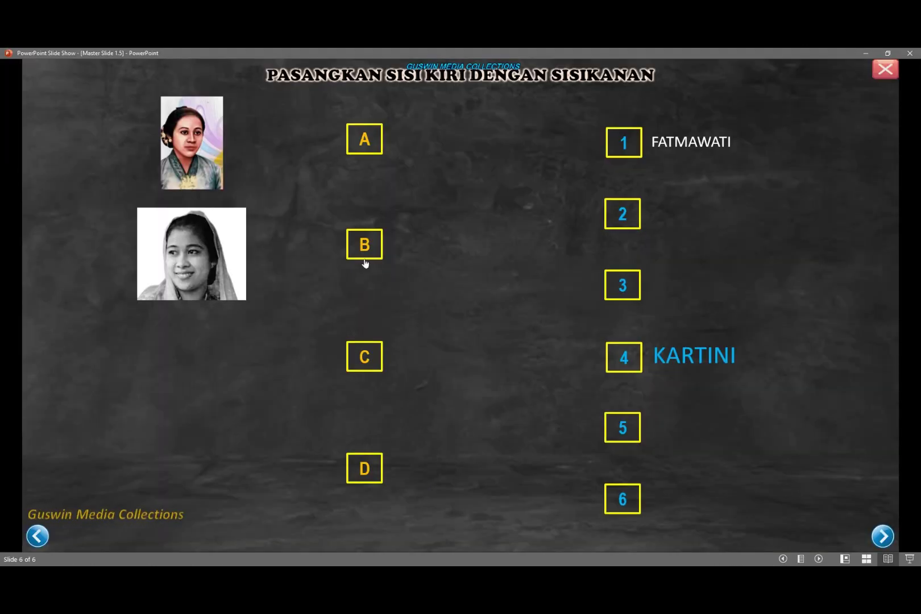
pyautogui.click(364, 262)
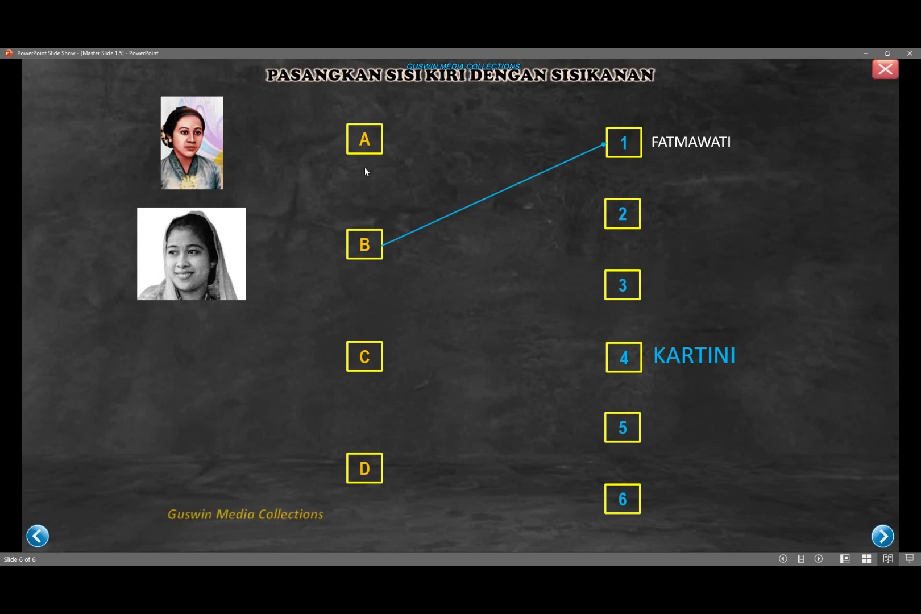
pyautogui.click(365, 146)
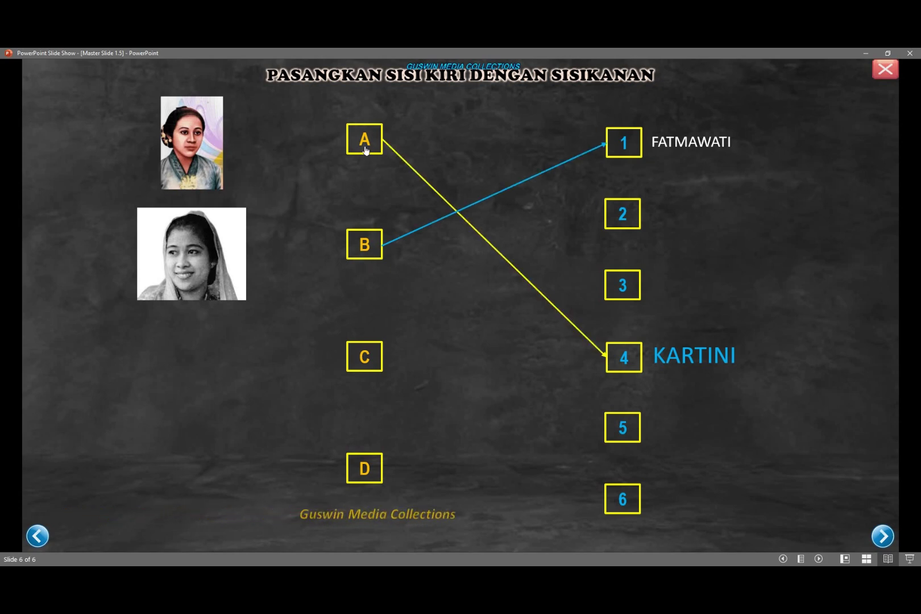
pyautogui.press('Escape')
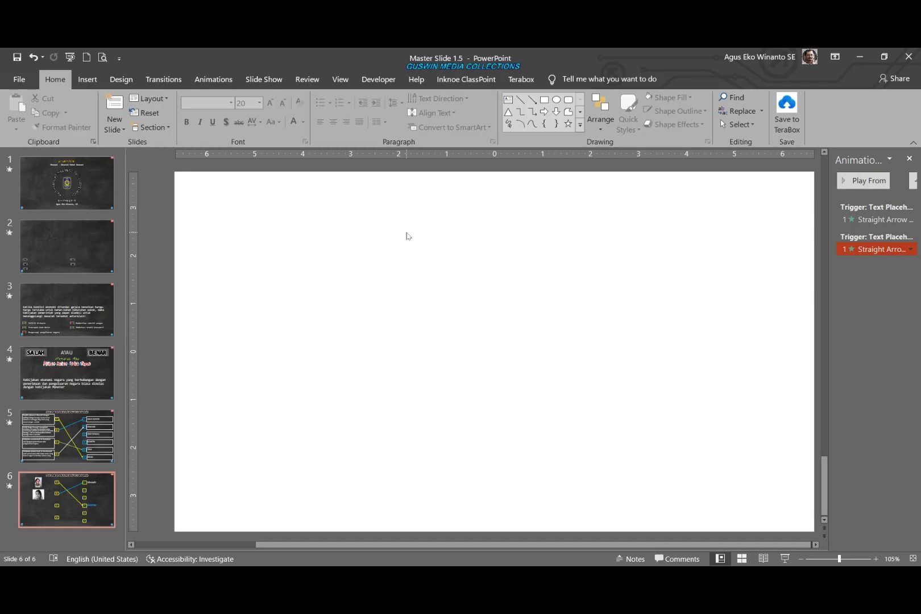